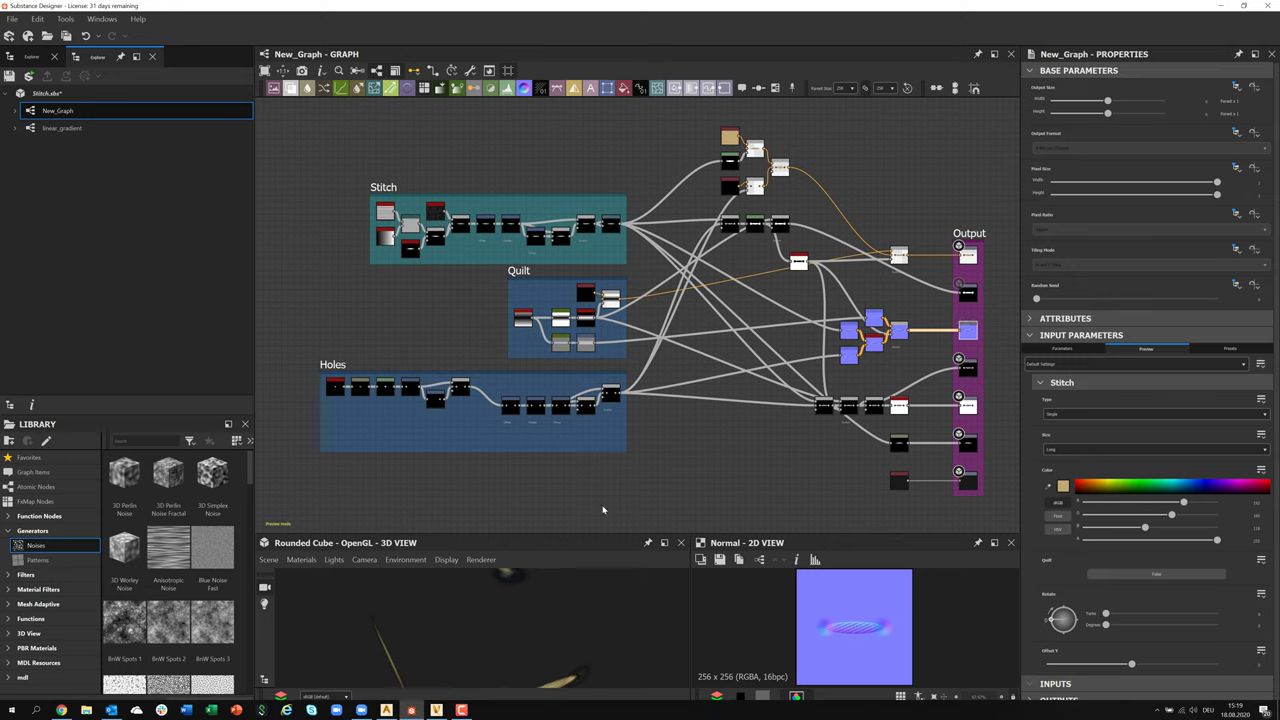
# Step: Examine the stitch material's node graph from the Stitch frame through the blend nodes to the Output nodes
pyautogui.moveTo(742, 313)
pyautogui.mouseDown(button='middle')
pyautogui.moveTo(507, 320)
pyautogui.moveTo(720, 360)
pyautogui.moveTo(367, 340)
pyautogui.mouseUp(button='middle')
pyautogui.scroll(6, 730, 370)
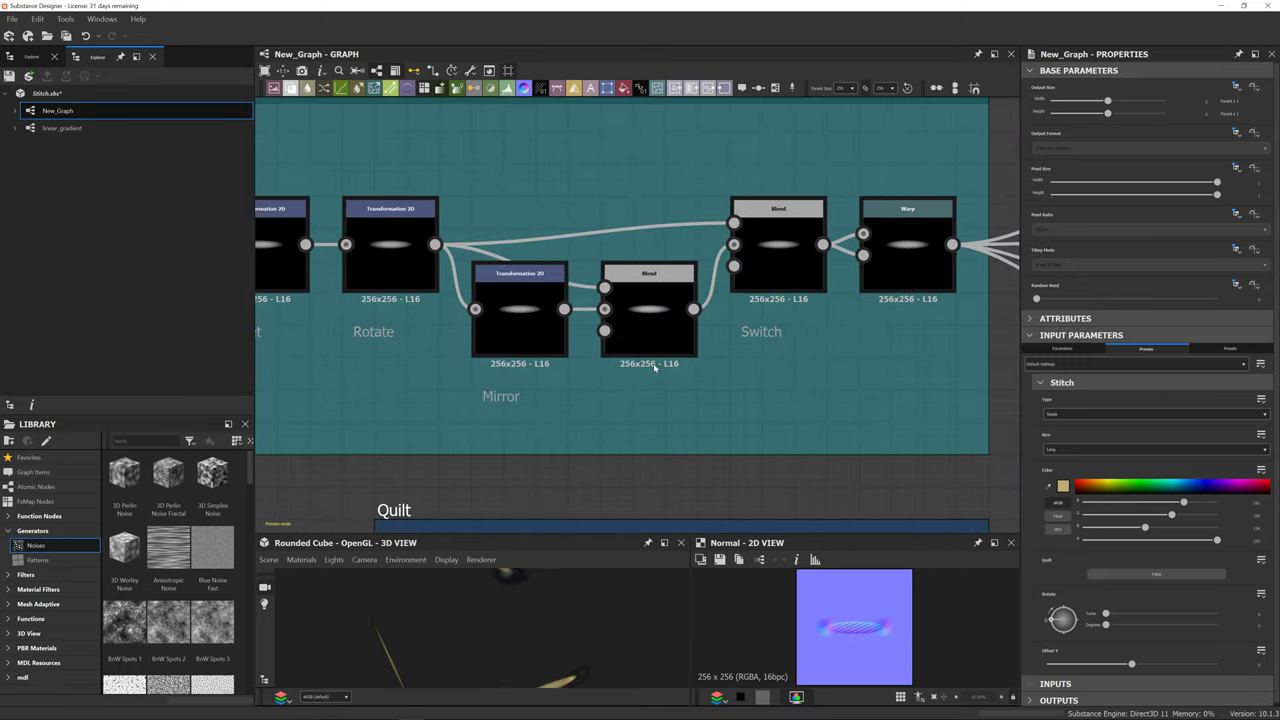
pyautogui.moveTo(754, 377); pyautogui.dragTo(254, 393, button='middle')
pyautogui.moveTo(848, 318)
pyautogui.mouseDown(button='middle')
pyautogui.moveTo(646, 361)
pyautogui.moveTo(422, 355)
pyautogui.moveTo(785, 446)
pyautogui.moveTo(475, 310)
pyautogui.moveTo(449, 276)
pyautogui.mouseUp(button='middle')
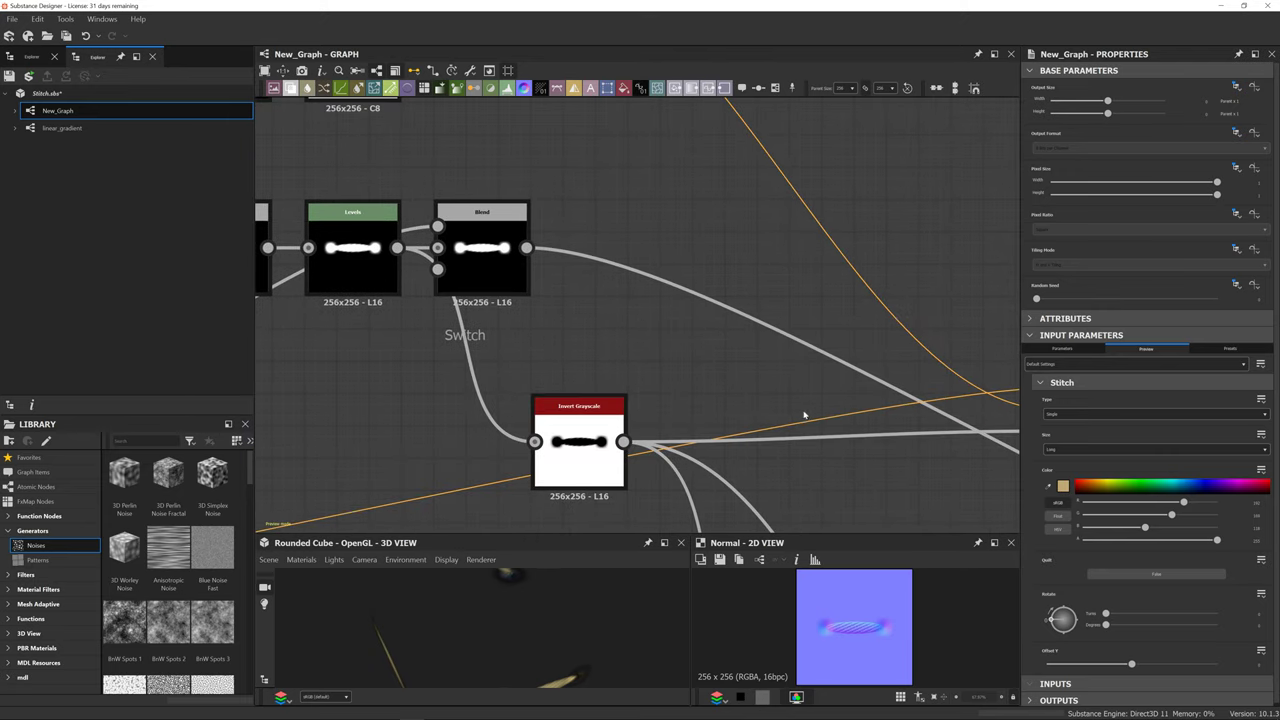
pyautogui.moveTo(803, 414); pyautogui.dragTo(441, 318, button='middle')
pyautogui.moveTo(729, 391)
pyautogui.mouseDown(button='middle')
pyautogui.moveTo(626, 374)
pyautogui.moveTo(354, 370)
pyautogui.mouseUp(button='middle')
pyautogui.moveTo(525, 375); pyautogui.dragTo(523, 367, button='middle')
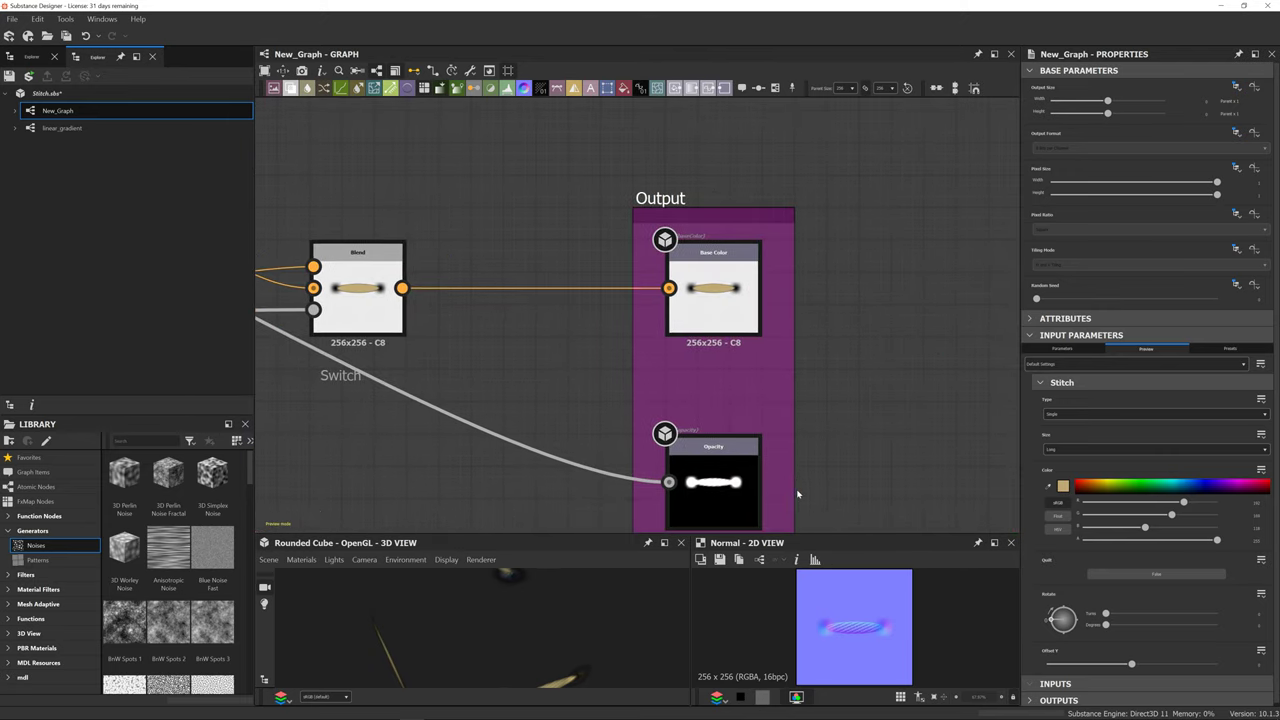
pyautogui.moveTo(797, 493); pyautogui.dragTo(846, 274, button='middle')
pyautogui.moveTo(837, 432)
pyautogui.mouseDown(button='middle')
pyautogui.moveTo(852, 467)
pyautogui.moveTo(865, 266)
pyautogui.mouseUp(button='middle')
pyautogui.moveTo(882, 494); pyautogui.dragTo(906, 245, button='middle')
# Step: Switch to VRED Professional and import Example_Geo.wire from the StitchPSE folder into the scene
pyautogui.click(1219, 7)
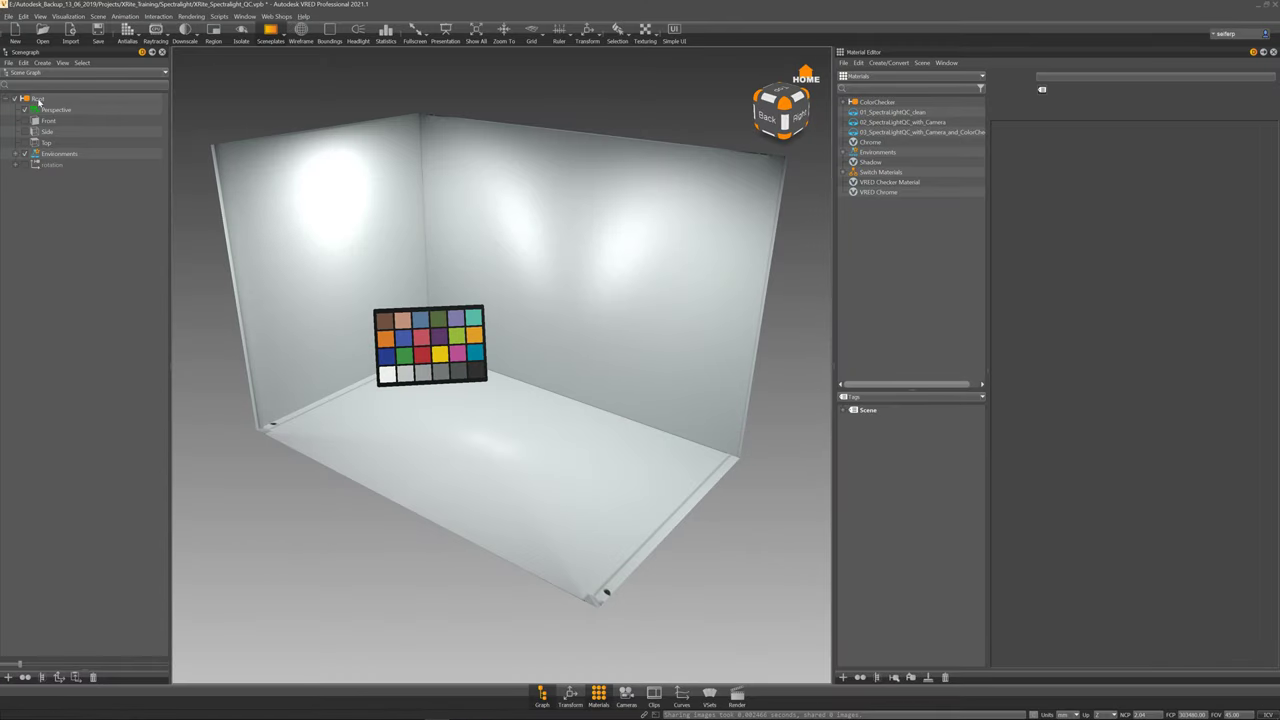
pyautogui.click(70, 32)
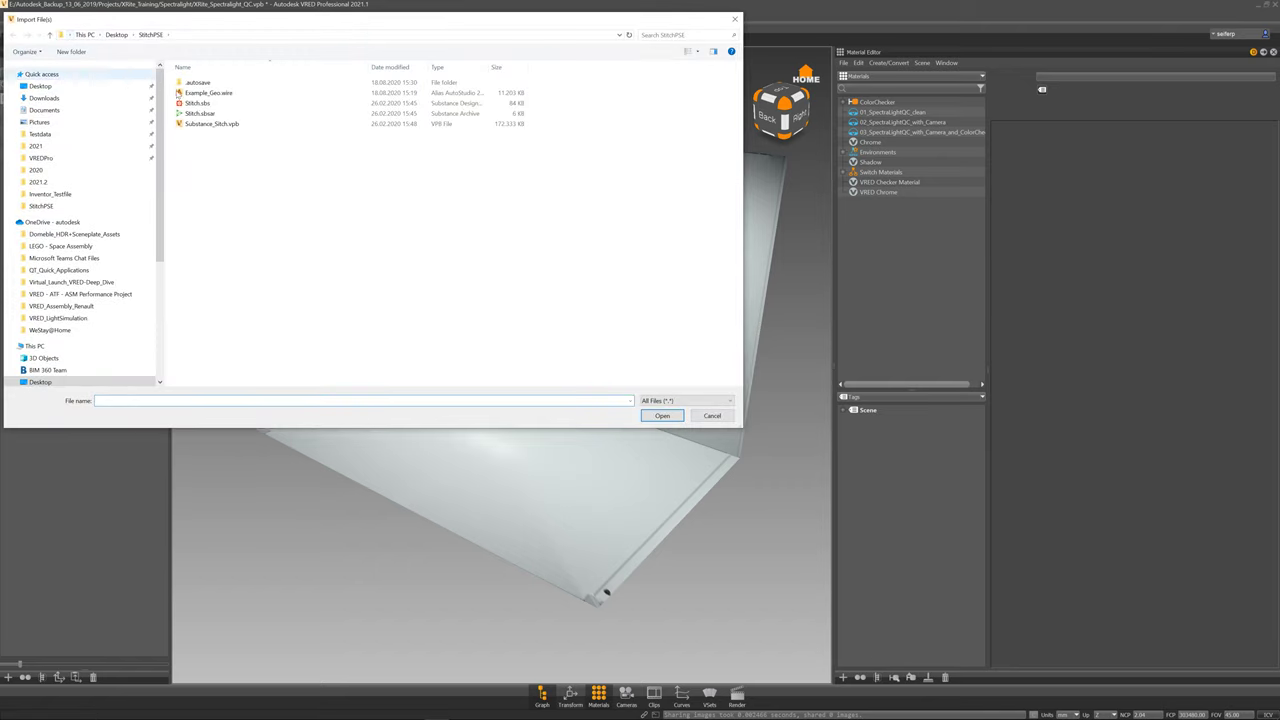
pyautogui.doubleClick(190, 93)
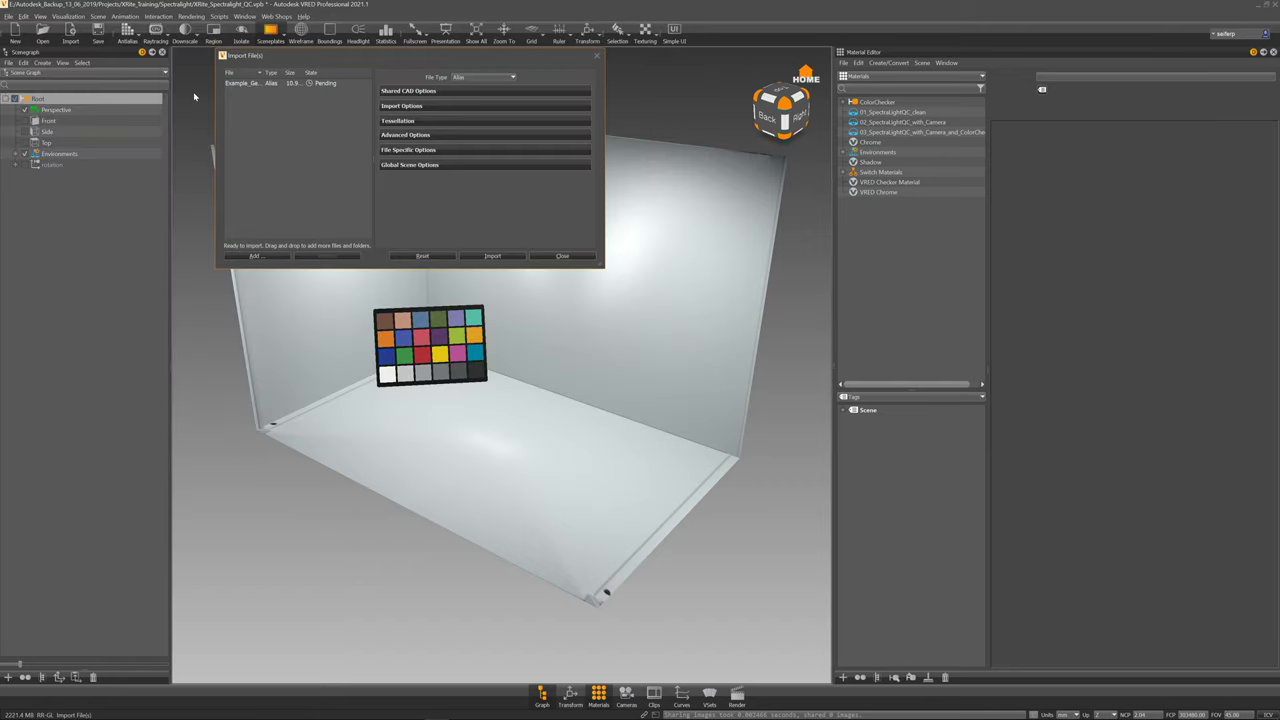
pyautogui.click(492, 256)
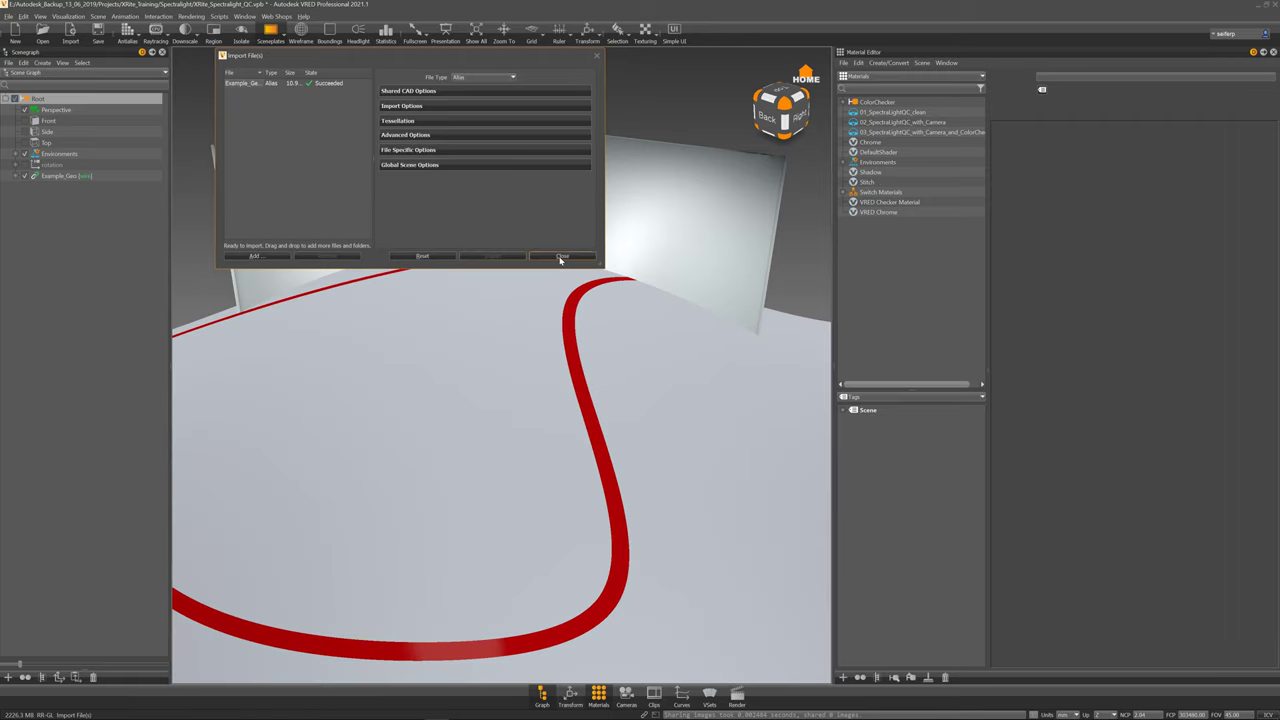
# Step: Scale the imported Example_Geo node uniformly to 0.15
pyautogui.click(89, 176)
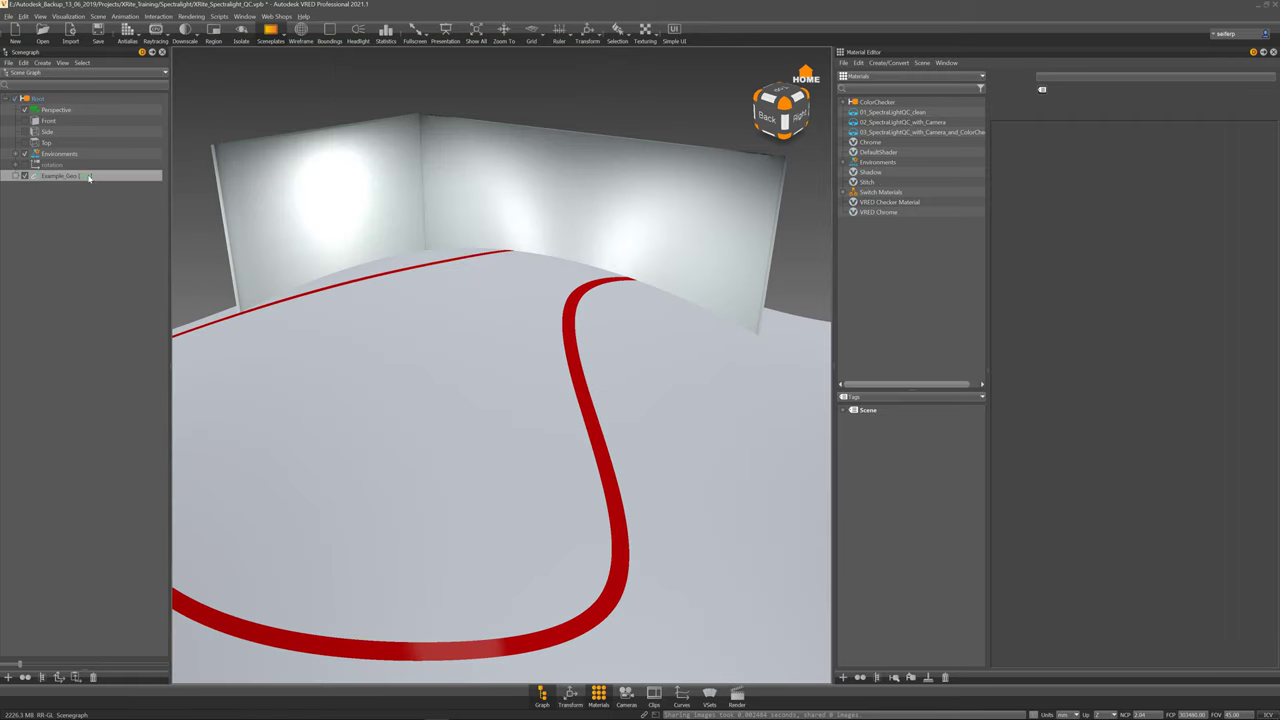
pyautogui.click(570, 694)
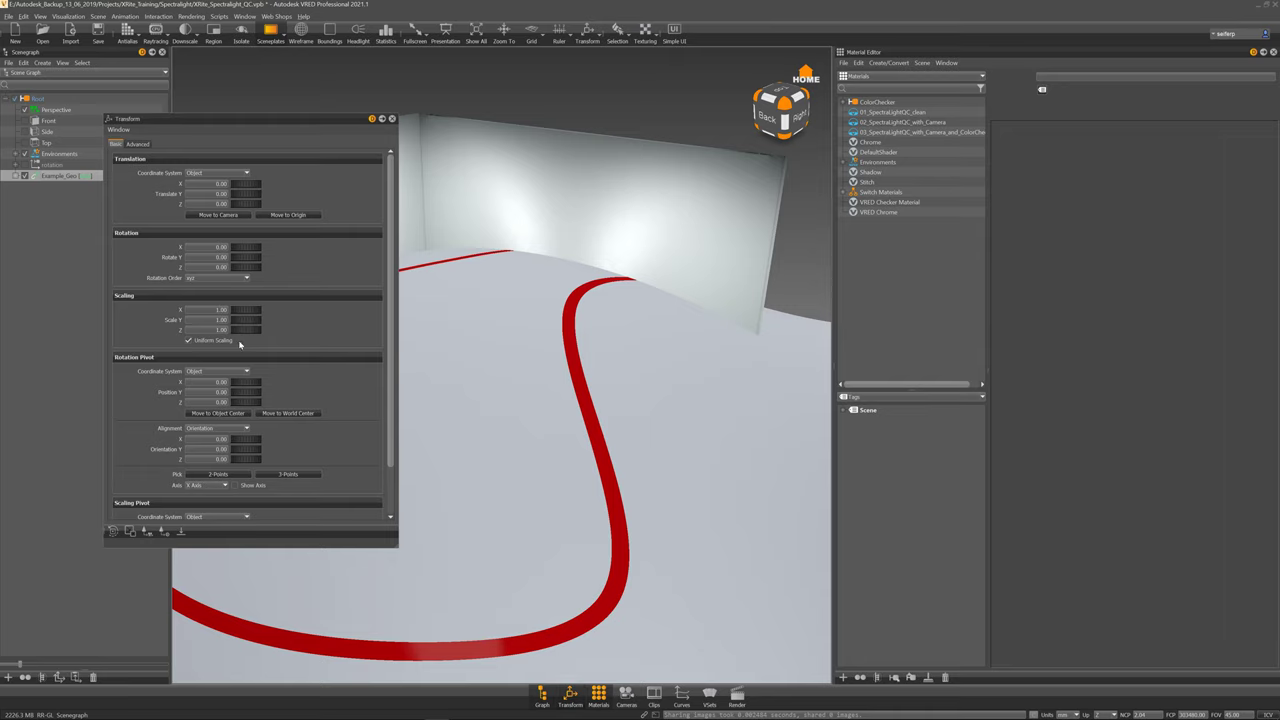
pyautogui.doubleClick(212, 310)
pyautogui.write('0.15')
pyautogui.press('Return')
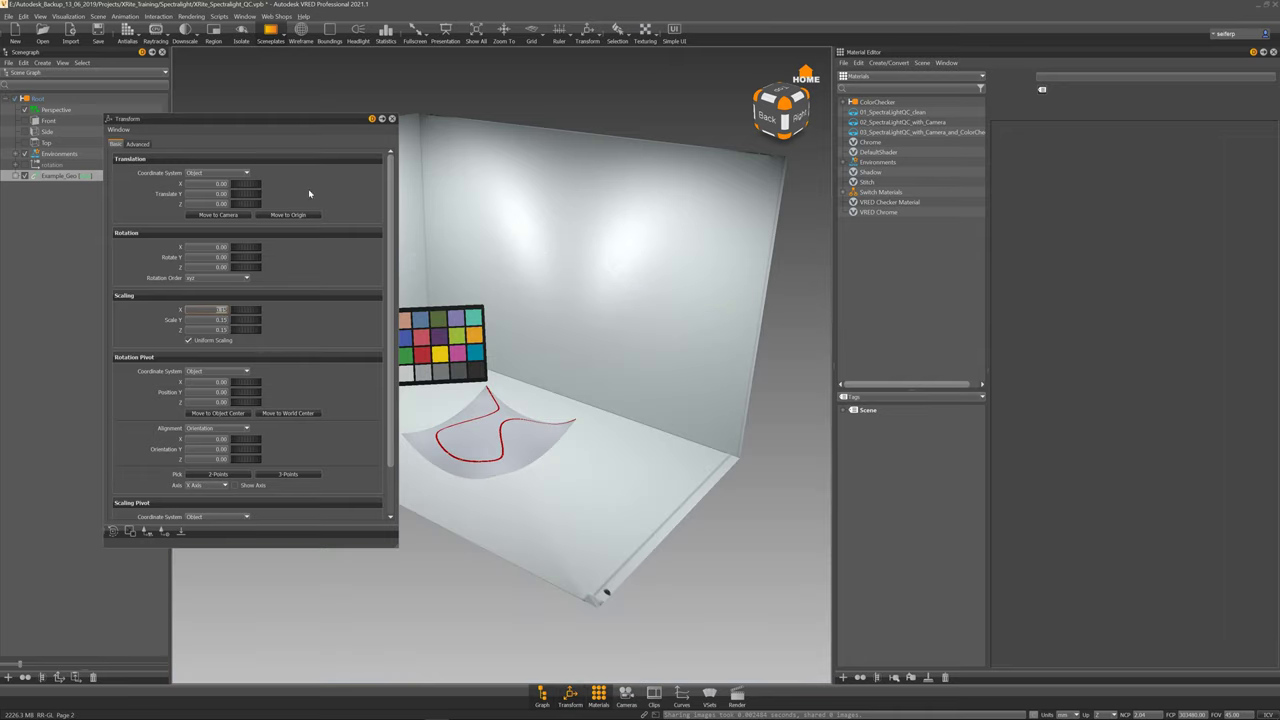
pyautogui.click(393, 120)
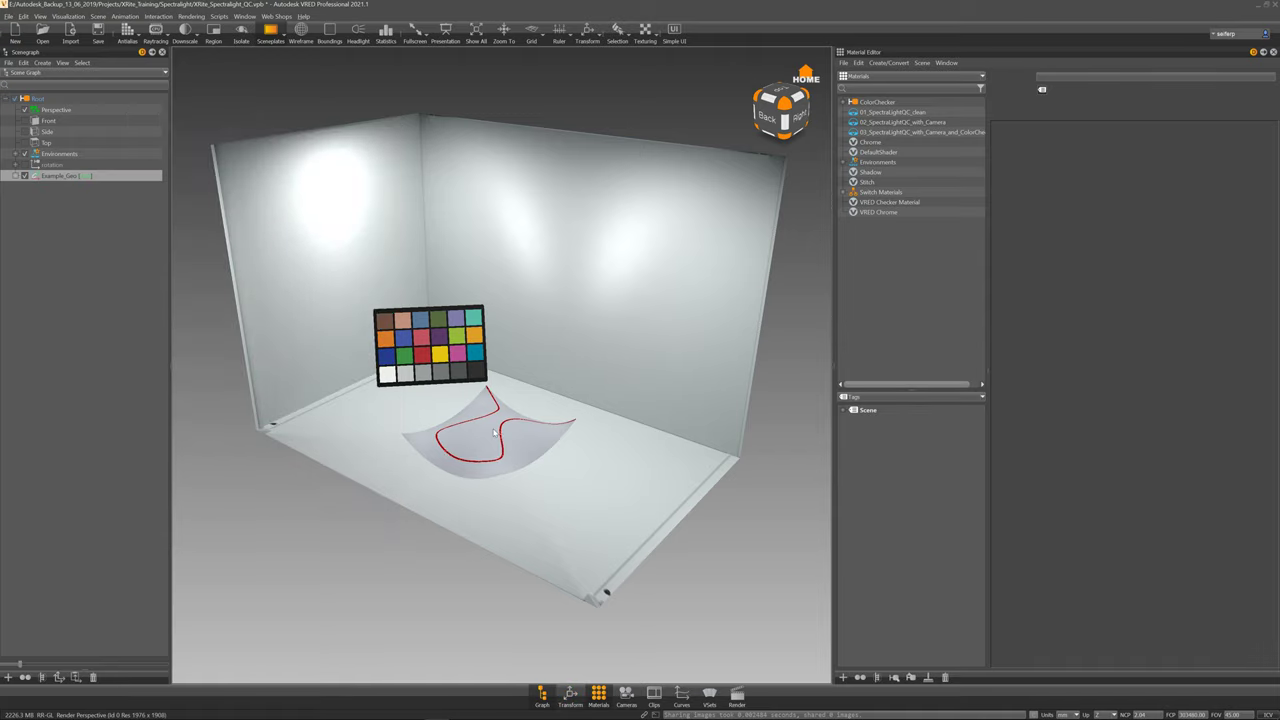
# Step: Apply the black leather material from the Cloth and Leather assets to the curved surface
pyautogui.moveTo(496, 435); pyautogui.dragTo(520, 225, button='right')
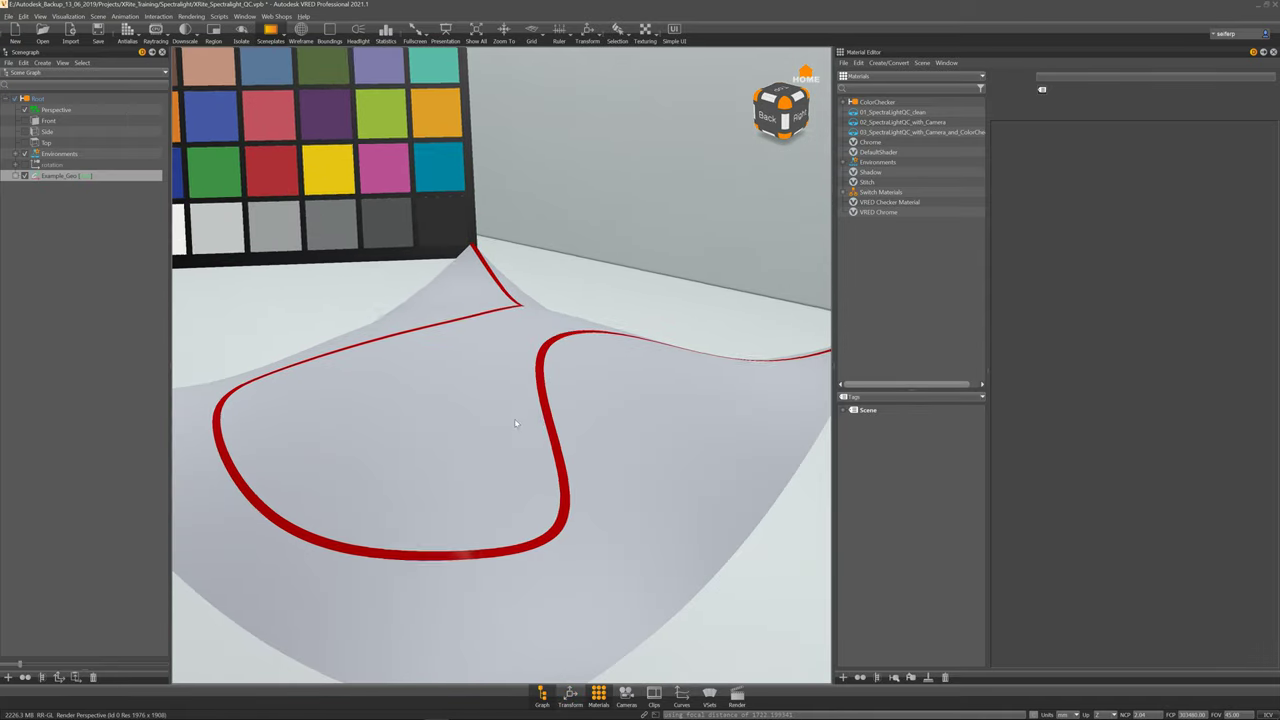
pyautogui.moveTo(518, 228); pyautogui.dragTo(515, 255)
pyautogui.click(106, 17)
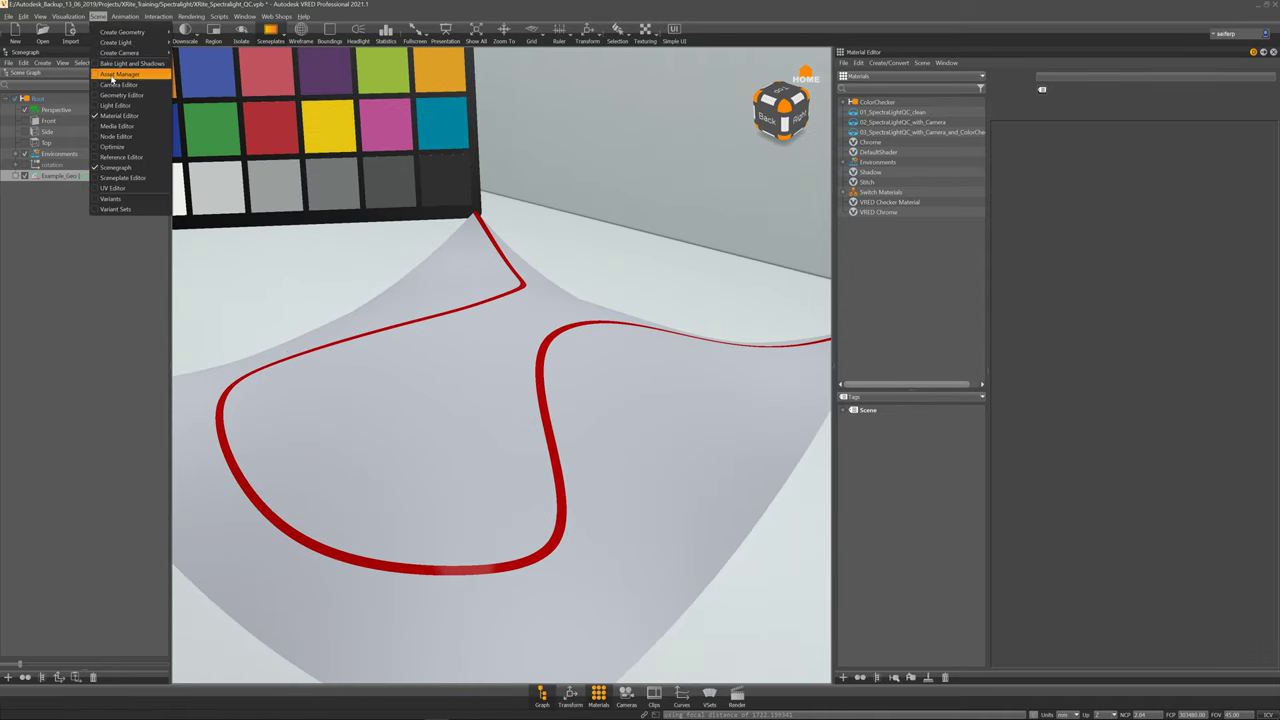
pyautogui.click(120, 74)
pyautogui.moveTo(262, 192); pyautogui.dragTo(474, 429)
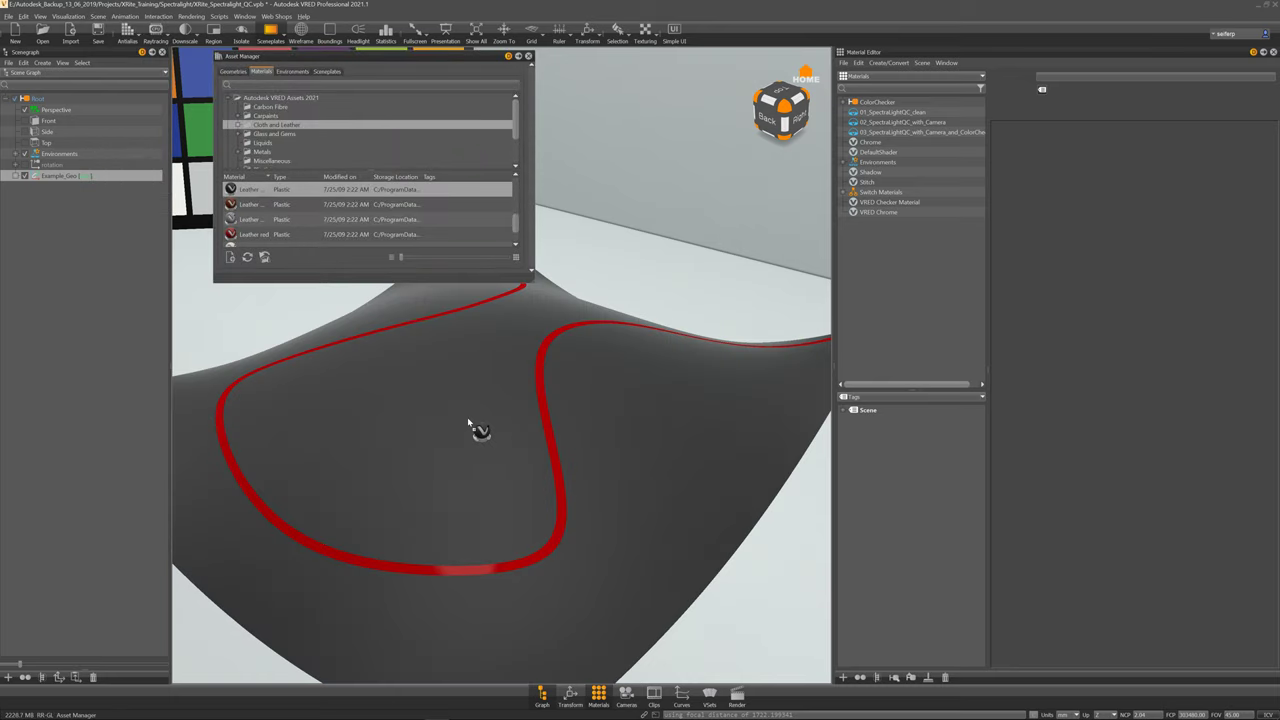
pyautogui.click(529, 56)
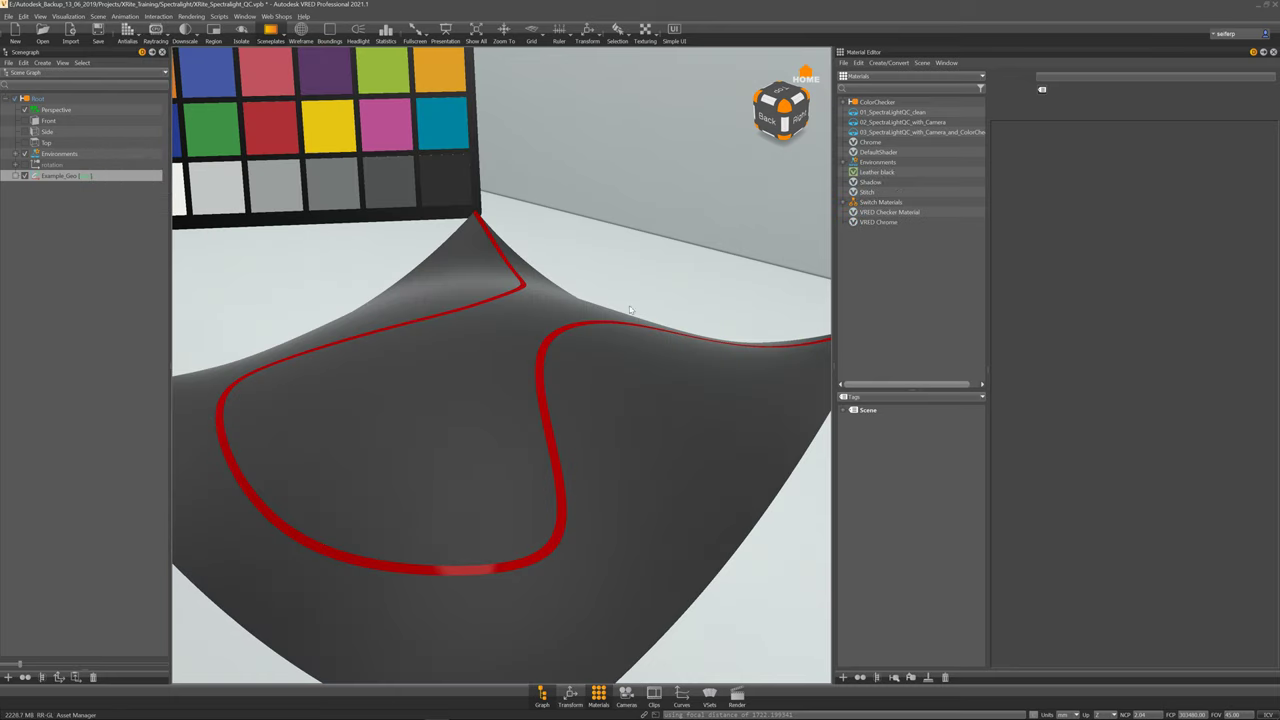
# Step: Create a Substance material, load Stitch.sbsar into it and apply it to the red seam strip
pyautogui.rightClick(862, 250)
pyautogui.moveTo(960, 262)
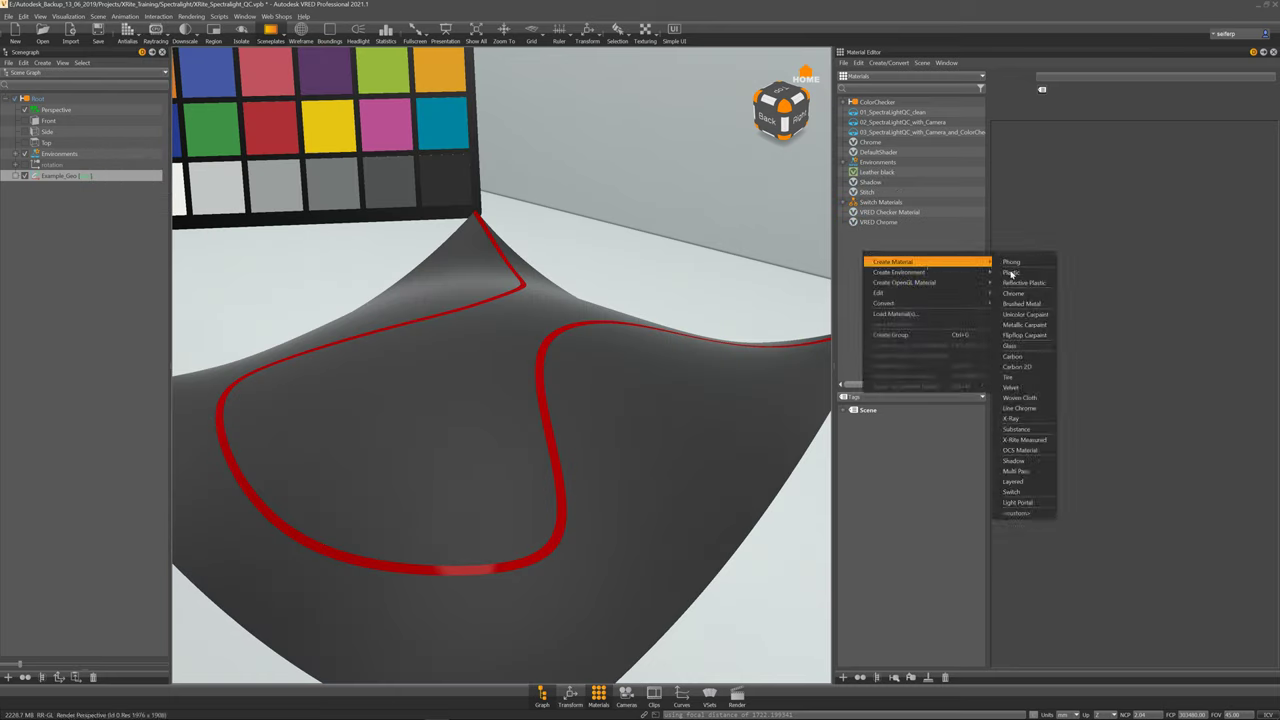
pyautogui.click(1014, 430)
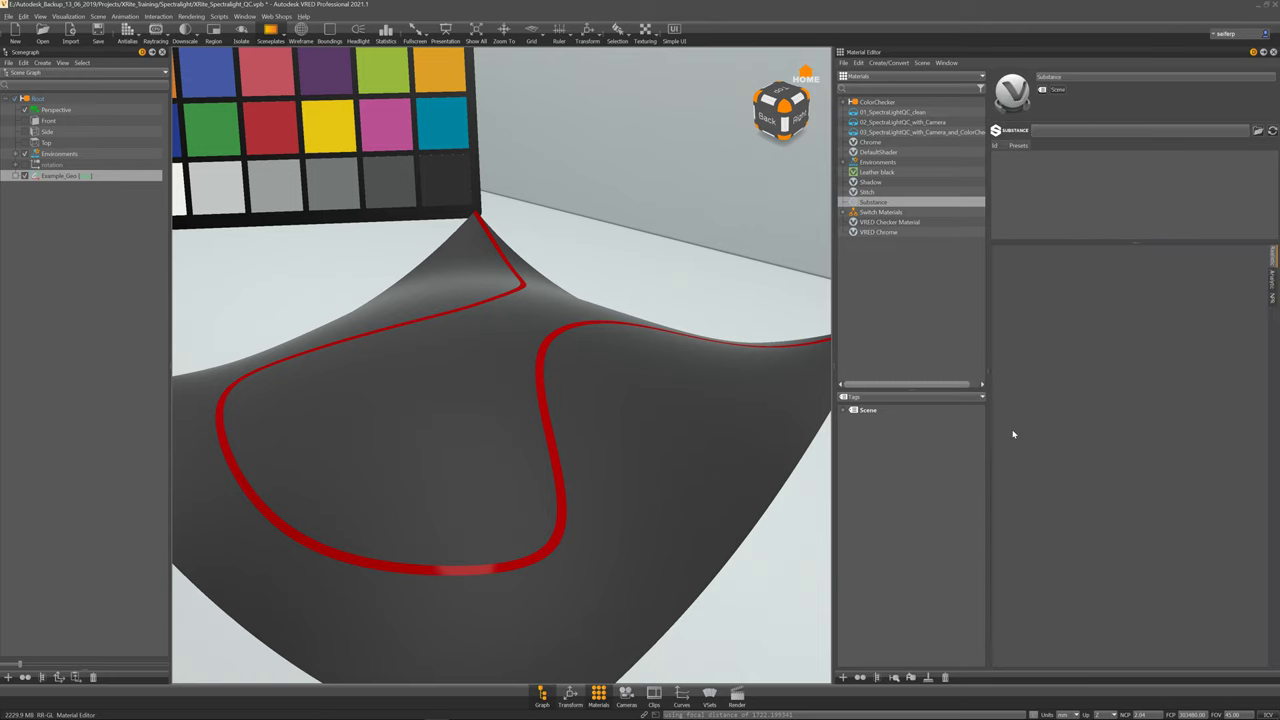
pyautogui.click(1258, 133)
pyautogui.click(201, 92)
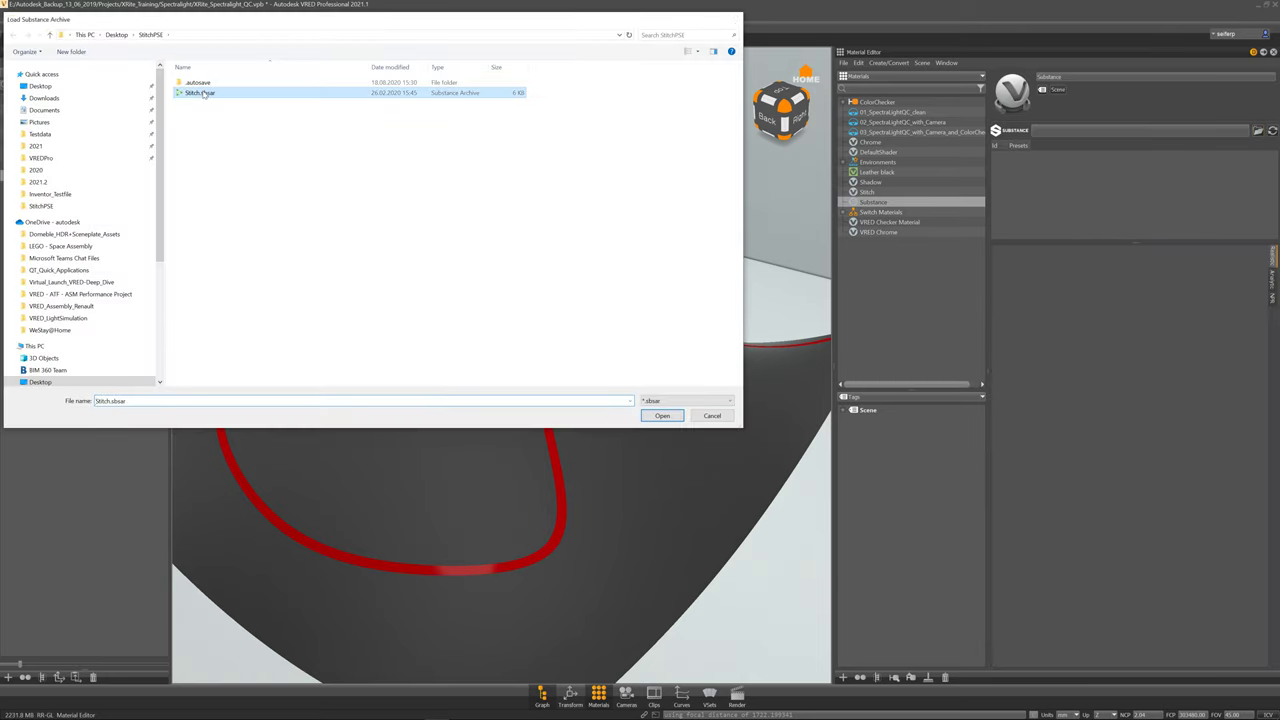
pyautogui.doubleClick(203, 93)
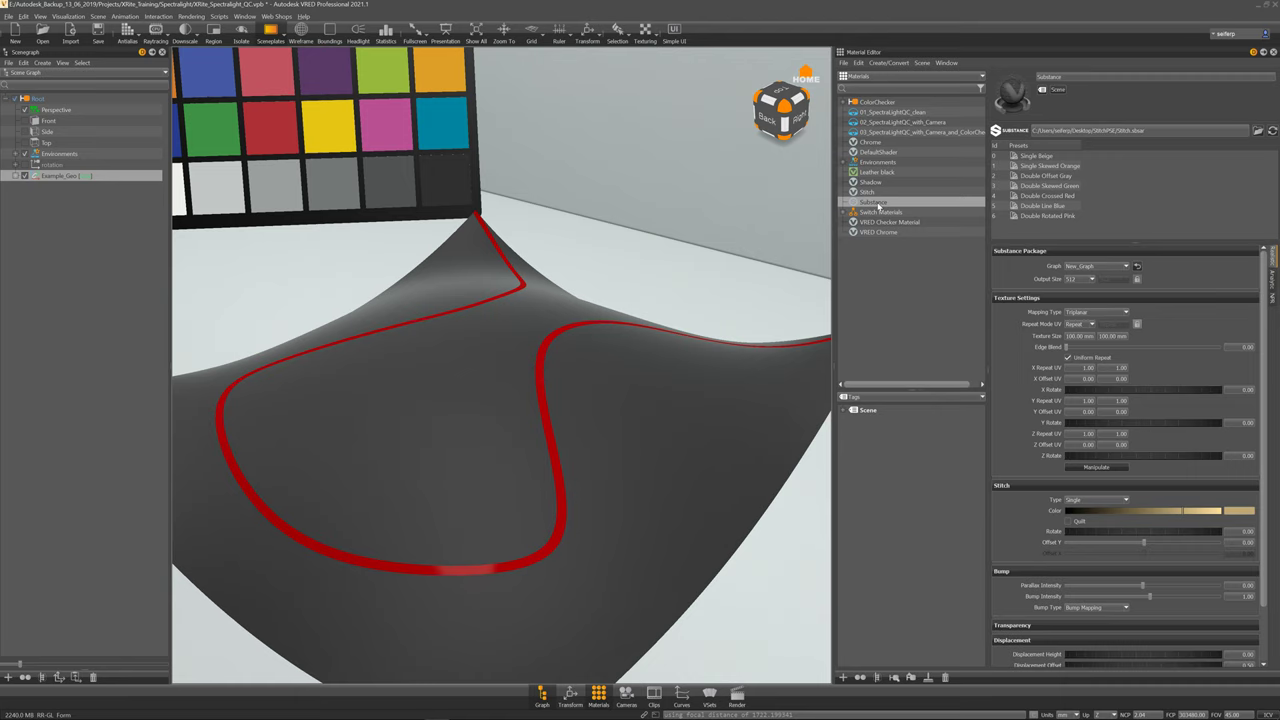
pyautogui.moveTo(877, 204); pyautogui.dragTo(541, 390)
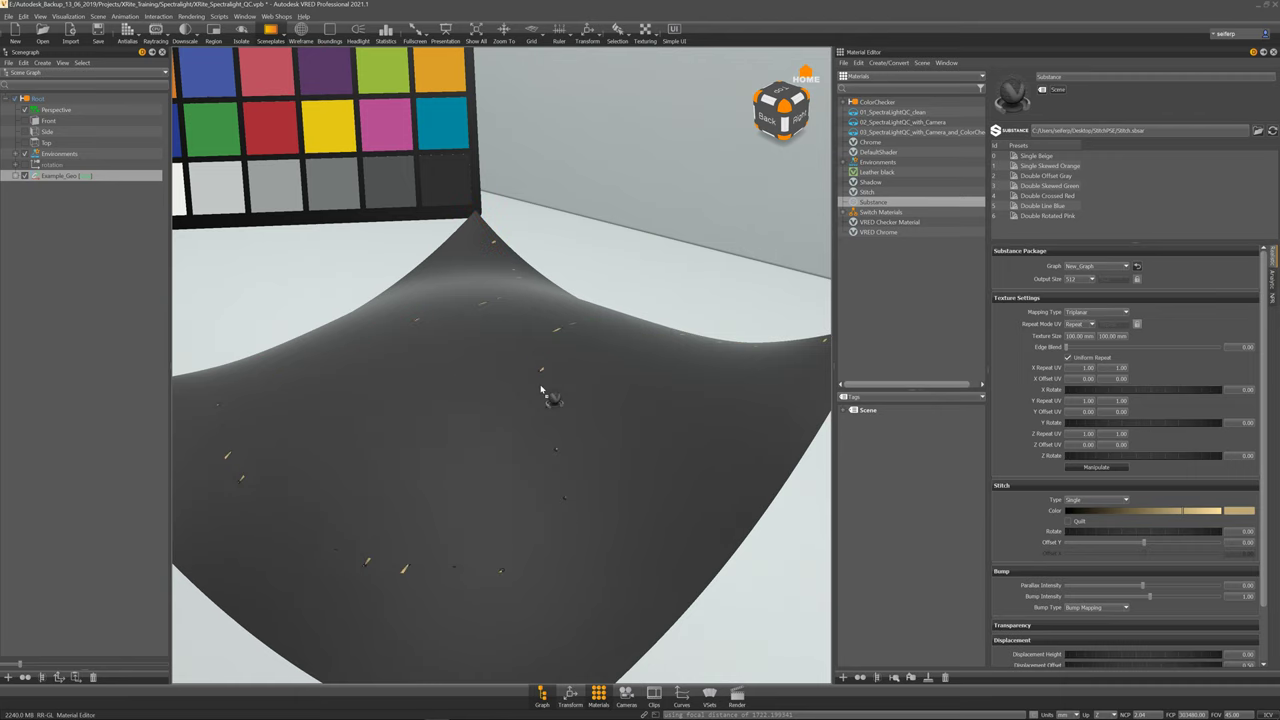
# Step: Set the Substance material's mapping type to UV and its output size to 1024
pyautogui.click(1090, 313)
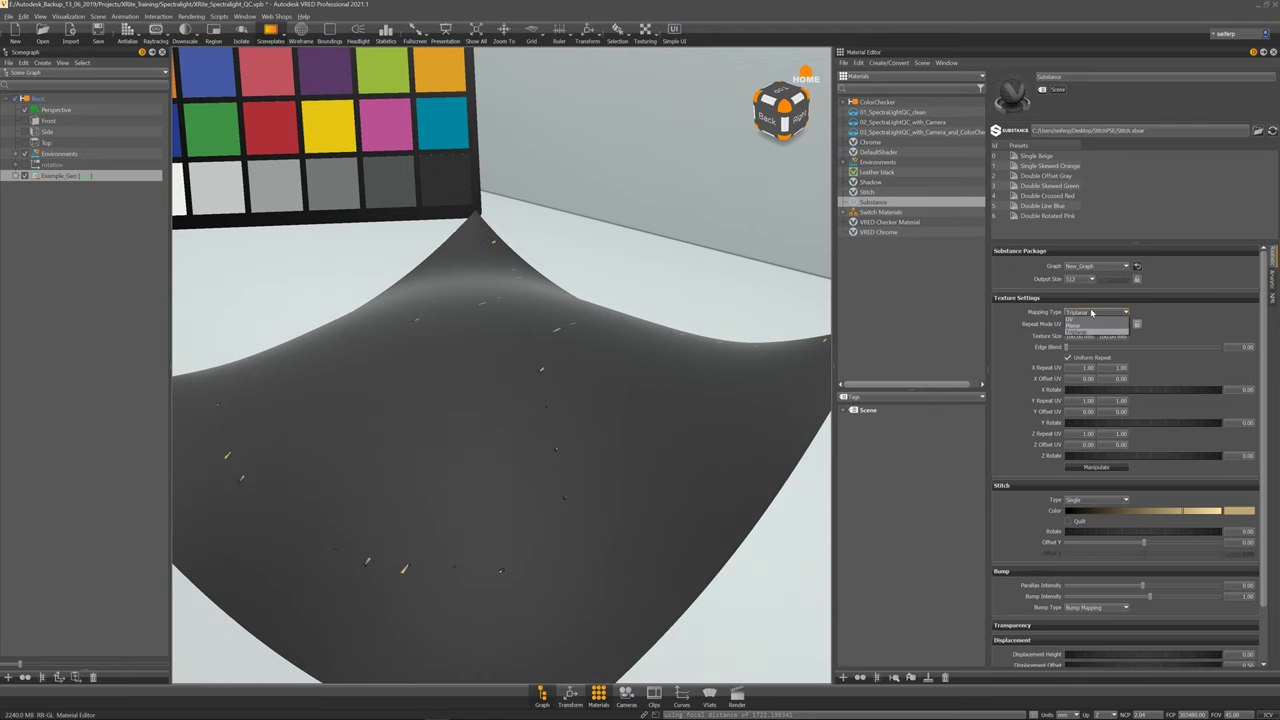
pyautogui.click(1088, 312)
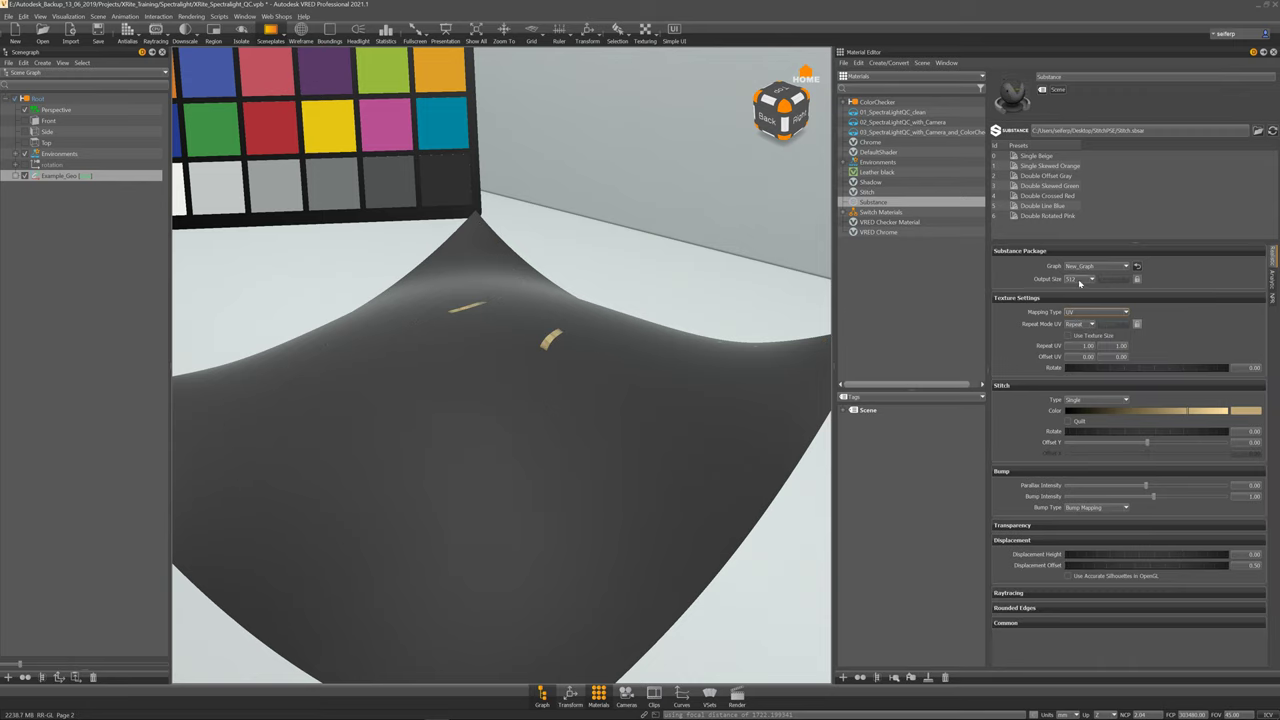
pyautogui.click(1079, 281)
pyautogui.click(1078, 322)
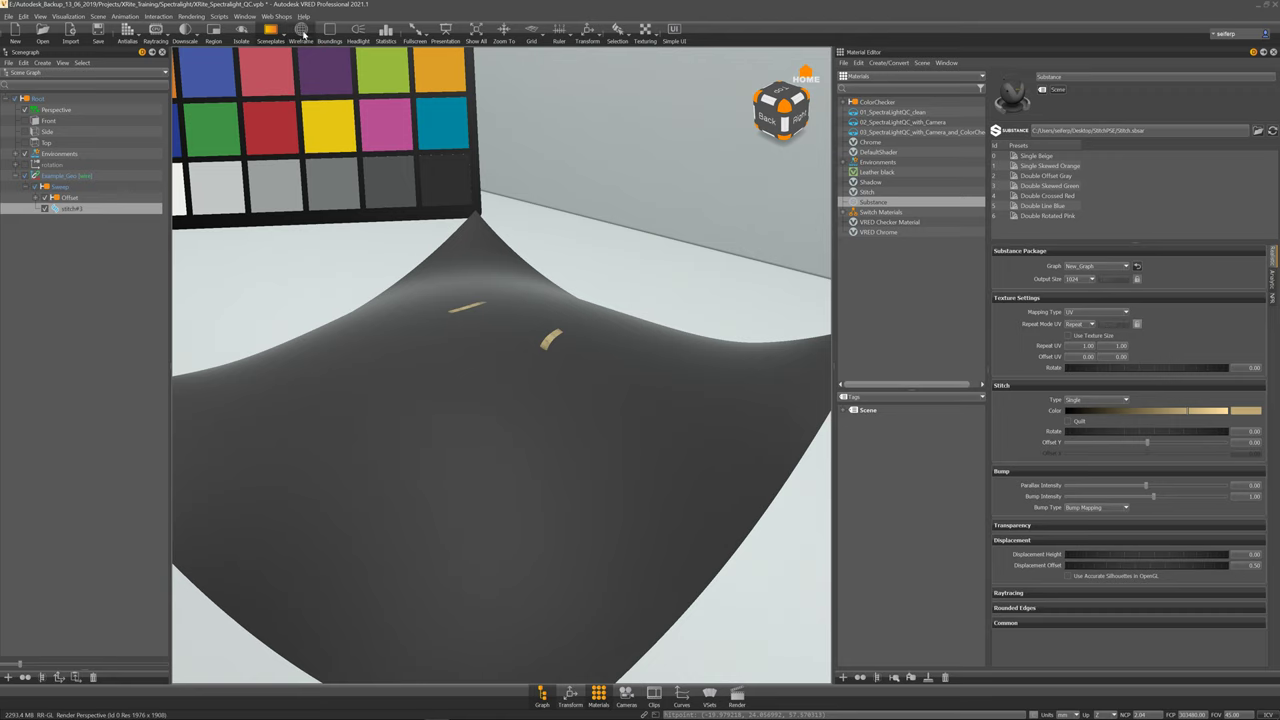
# Step: Open the UV Editor for the stitch strip geometry and show the diffuse texture behind its UVs
pyautogui.click(100, 18)
pyautogui.click(118, 181)
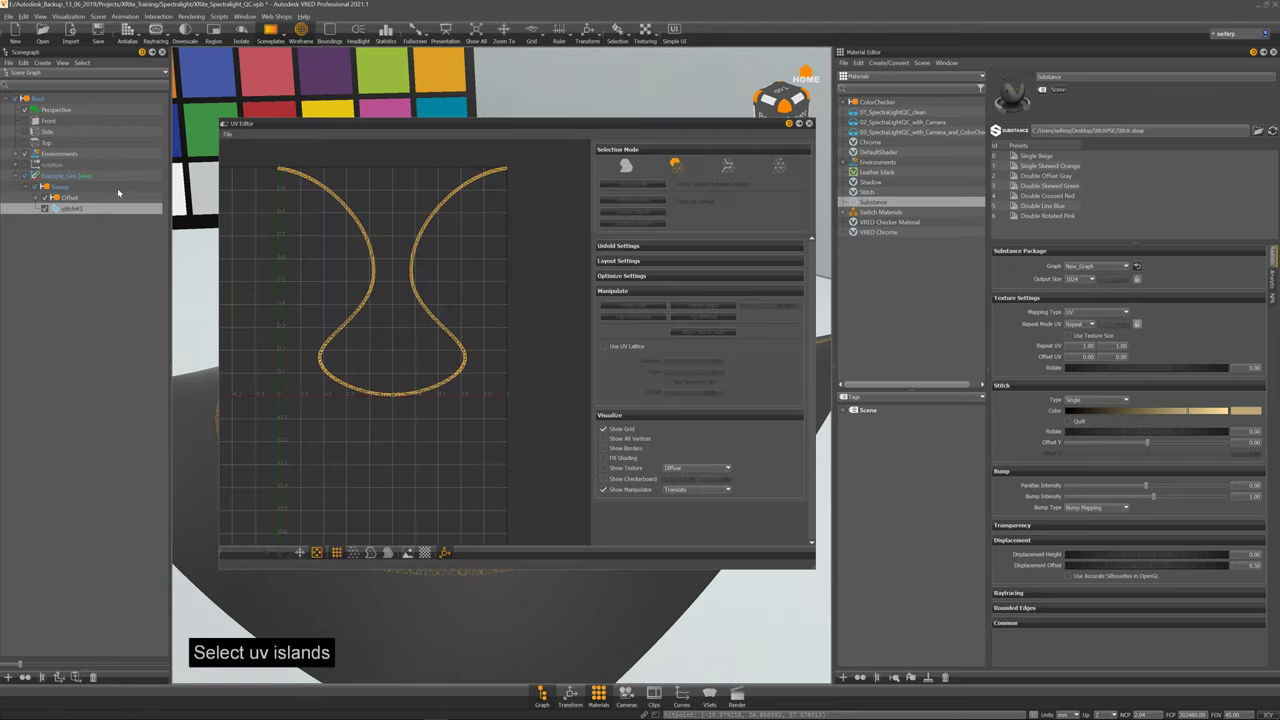
pyautogui.click(604, 468)
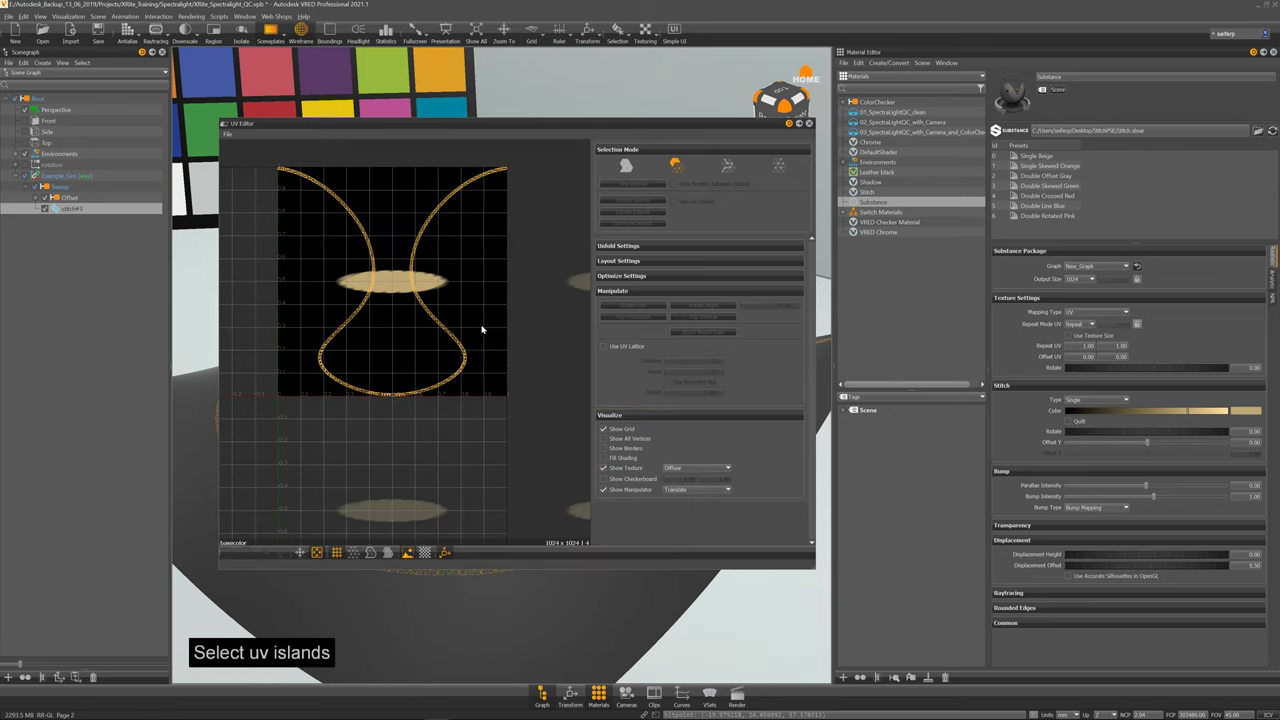
# Step: Select both long border edges of the stitch strip's UV island and constrain them in U
pyautogui.scroll(1, 482, 329)
pyautogui.click(731, 168)
pyautogui.scroll(6, 492, 291)
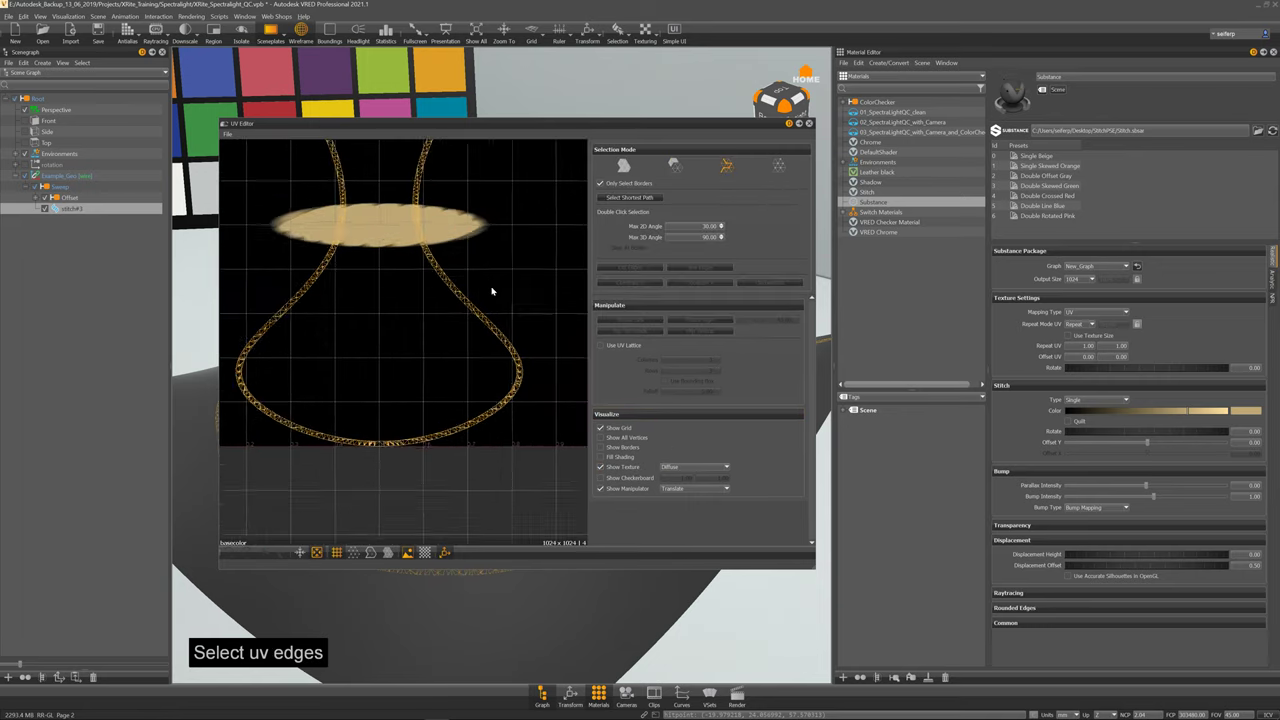
pyautogui.scroll(8, 492, 291)
pyautogui.moveTo(501, 240); pyautogui.dragTo(468, 518, button='middle')
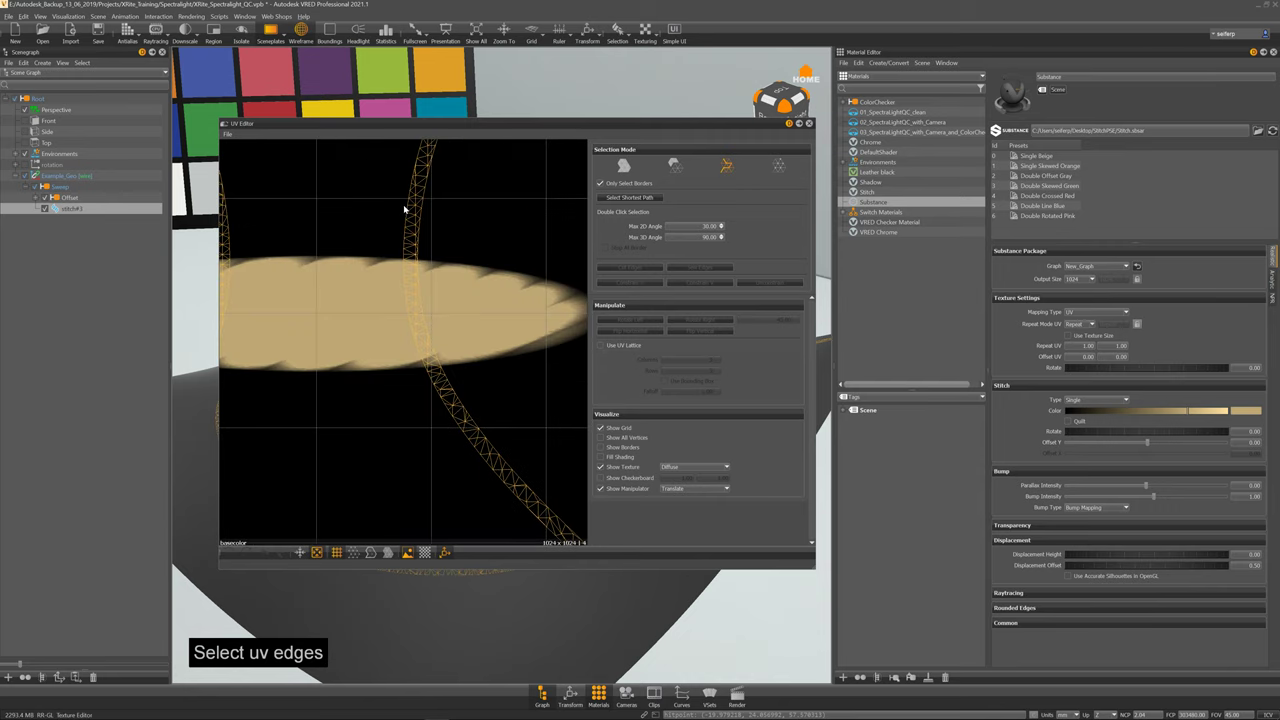
pyautogui.click(406, 211)
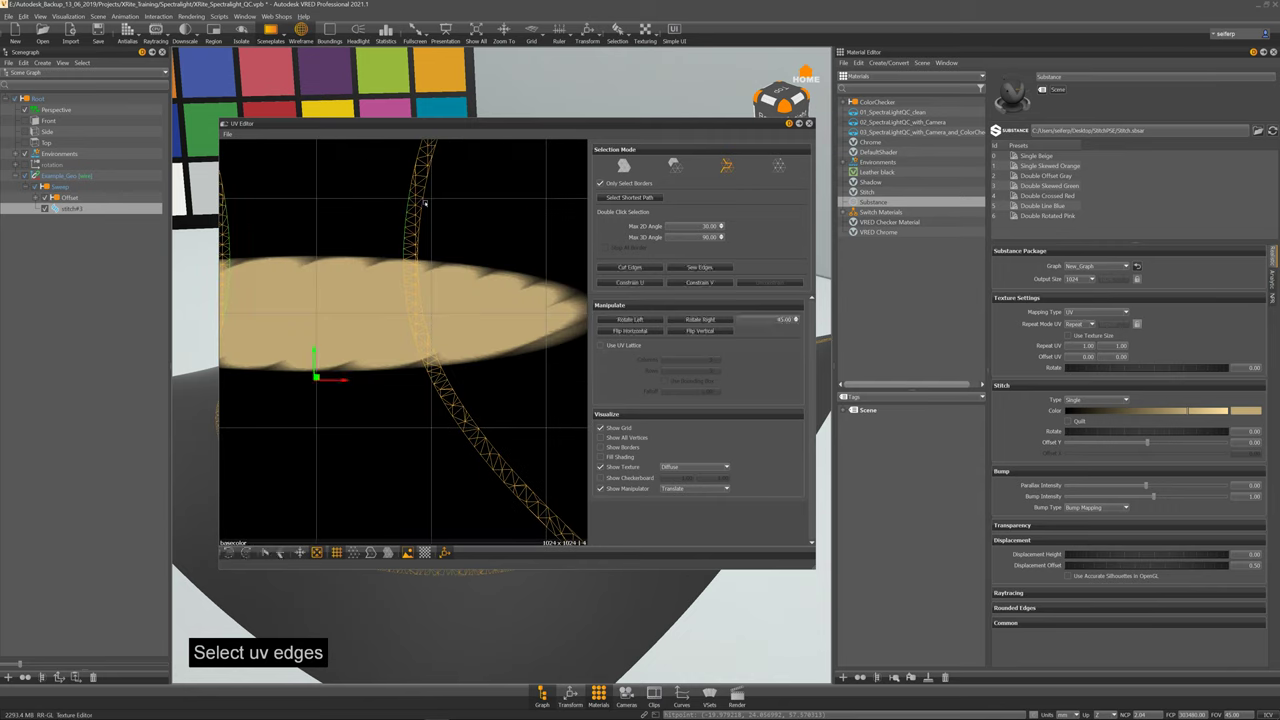
pyautogui.keyDown('shift'); pyautogui.doubleClick(424, 203); pyautogui.keyUp('shift')
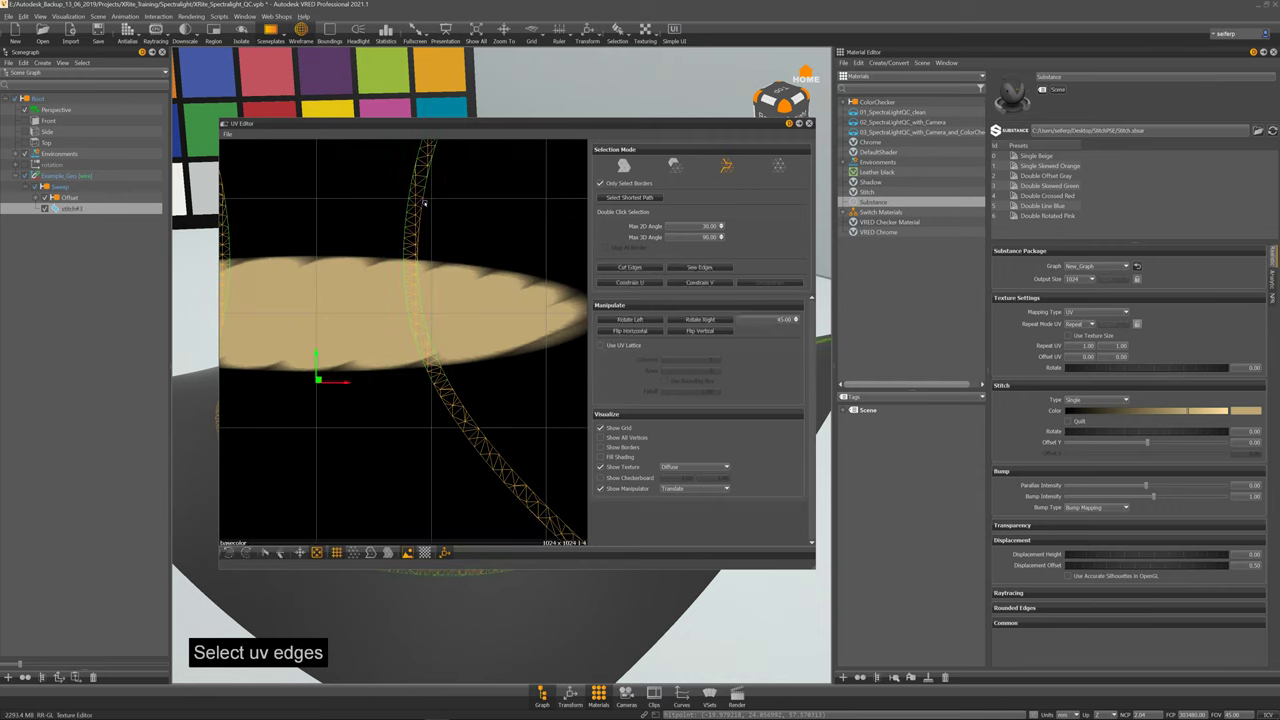
pyautogui.click(639, 283)
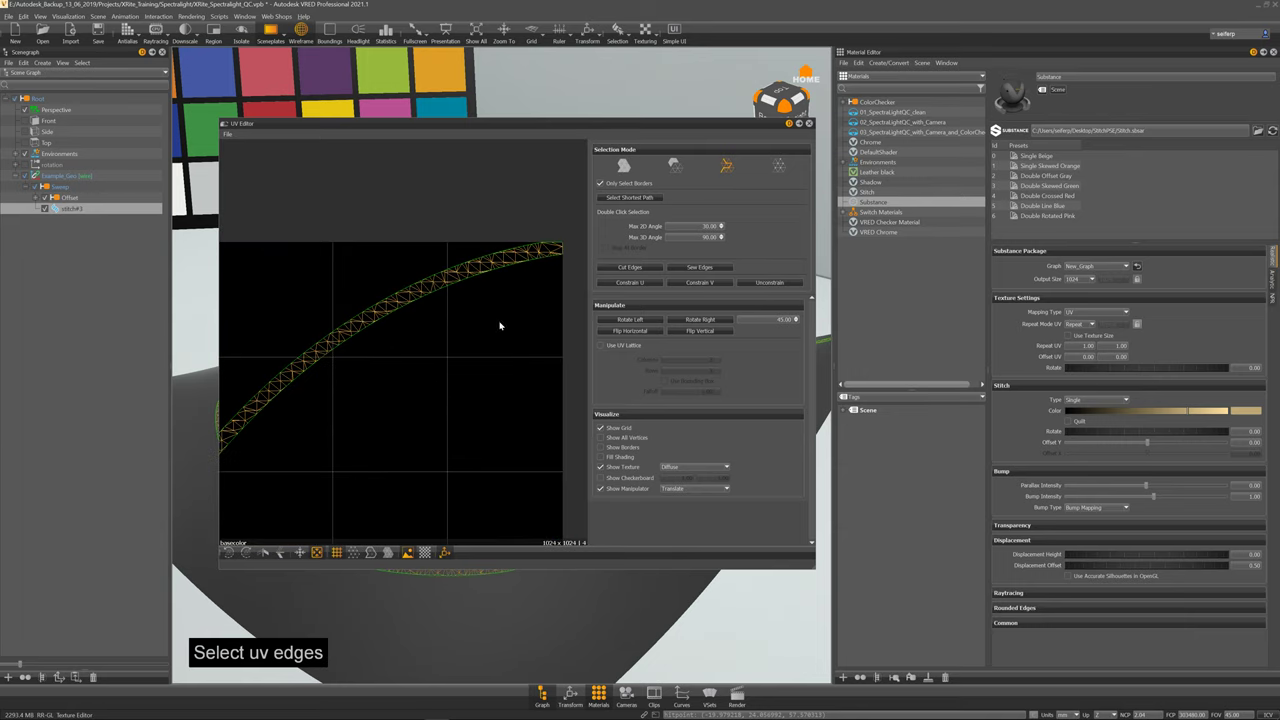
# Step: Select the short border edge at the end of the stitch strip's UV island
pyautogui.moveTo(550, 278); pyautogui.dragTo(493, 284, button='middle')
pyautogui.click(503, 255)
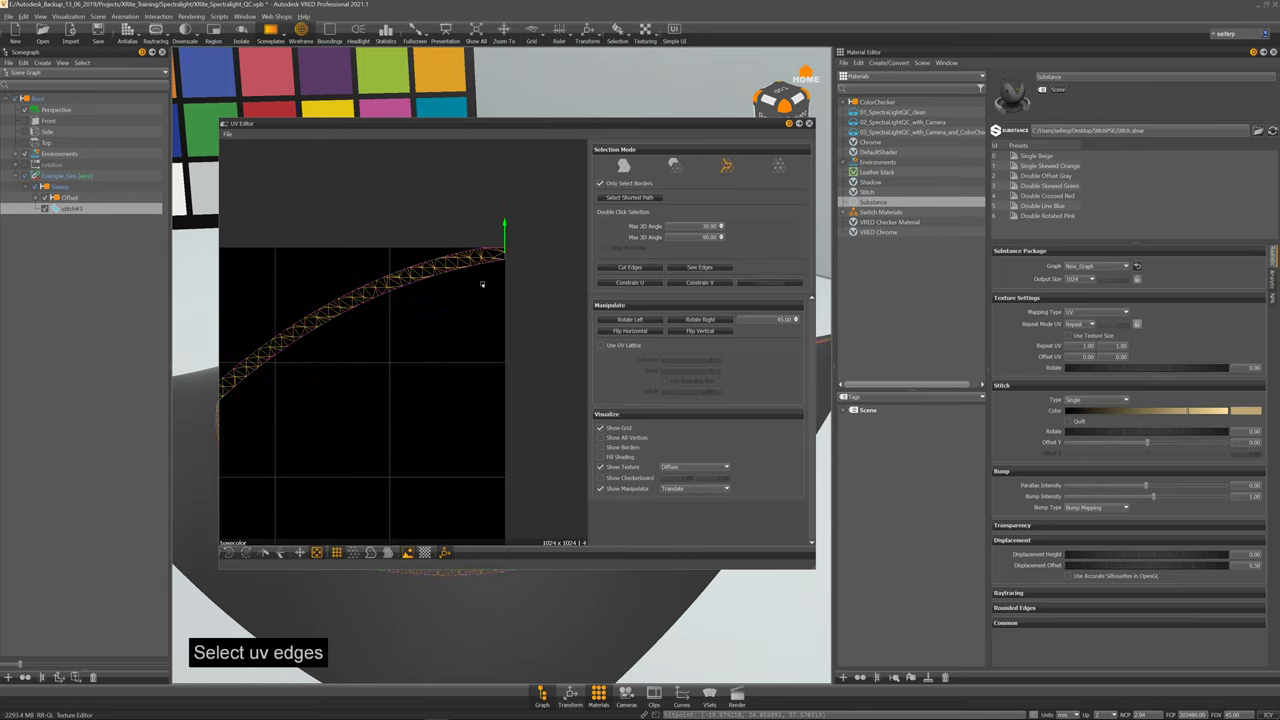
pyautogui.moveTo(320, 357); pyautogui.dragTo(556, 343, button='middle')
pyautogui.moveTo(298, 299); pyautogui.dragTo(375, 347, button='middle')
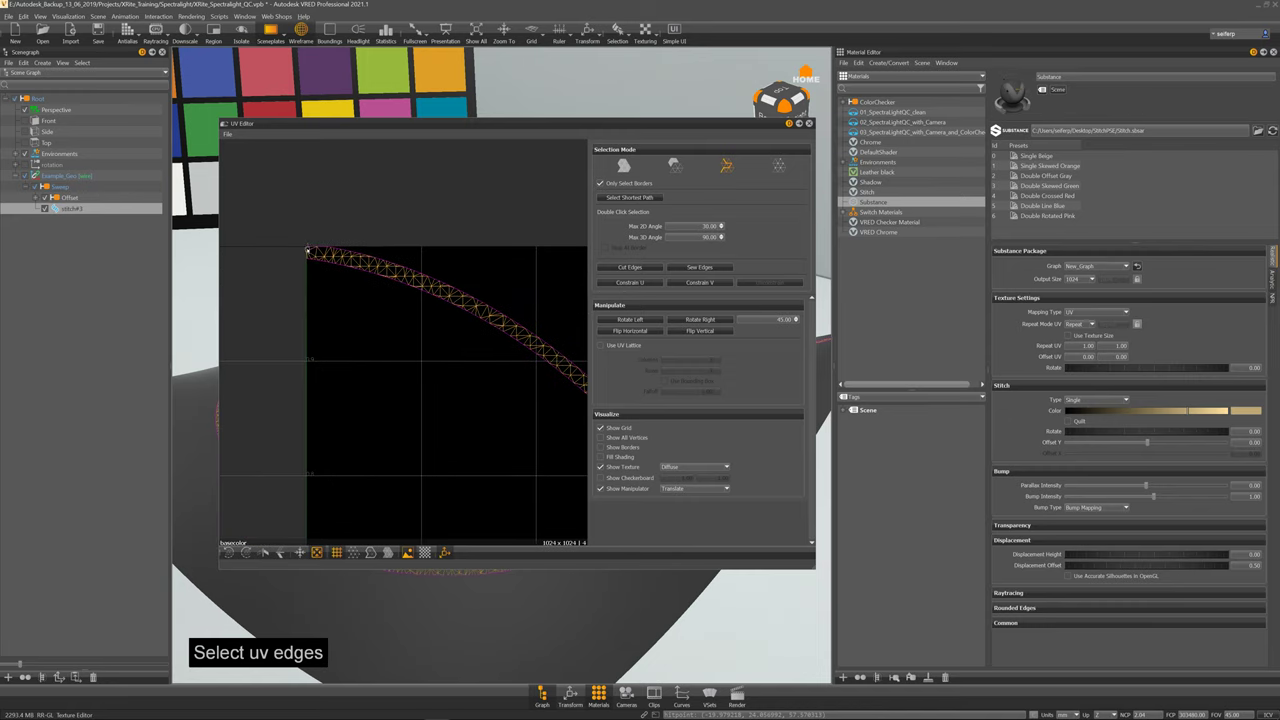
# Step: Unfold and lay out the UVs of the whole stitch strip object
pyautogui.click(625, 166)
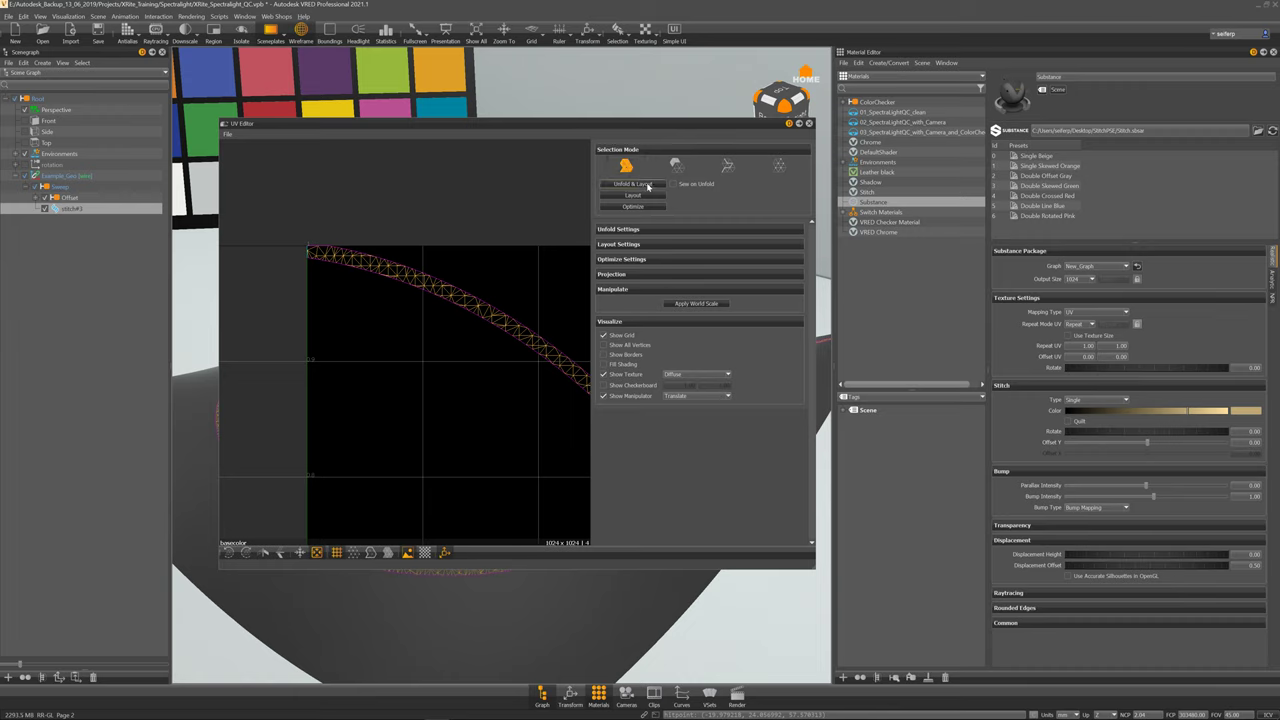
pyautogui.click(647, 185)
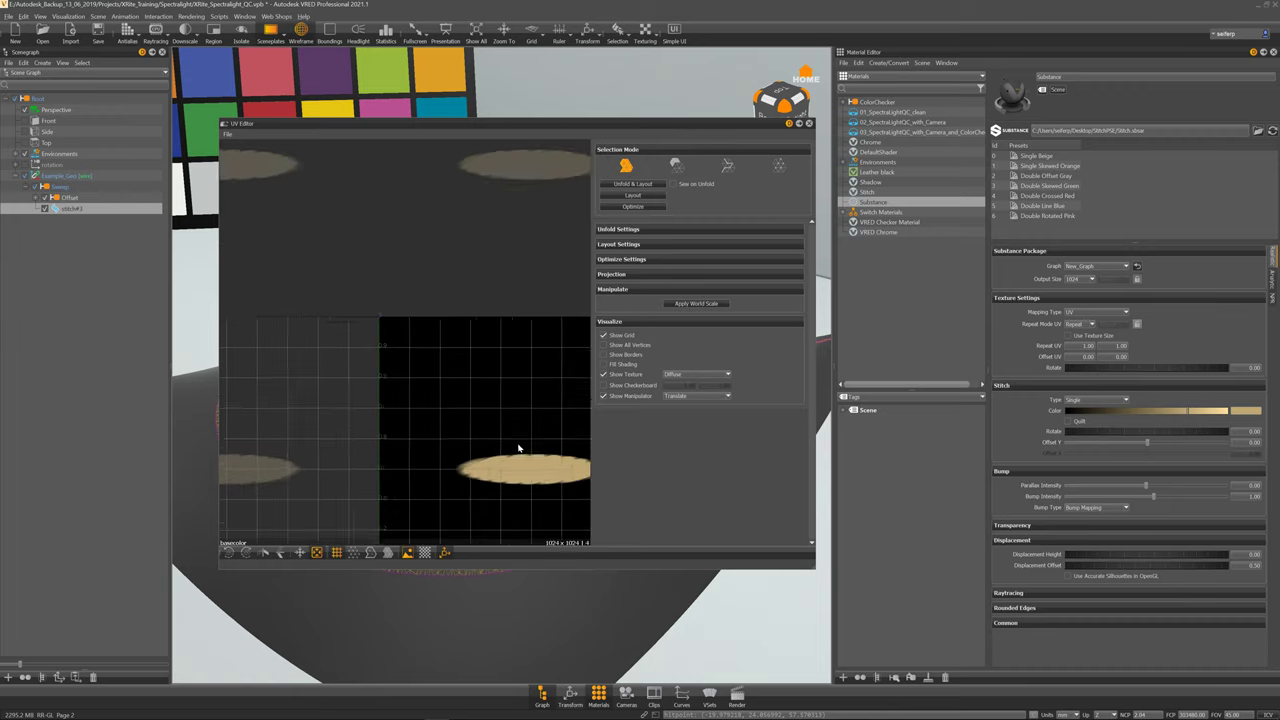
pyautogui.moveTo(505, 411); pyautogui.dragTo(416, 262, button='middle')
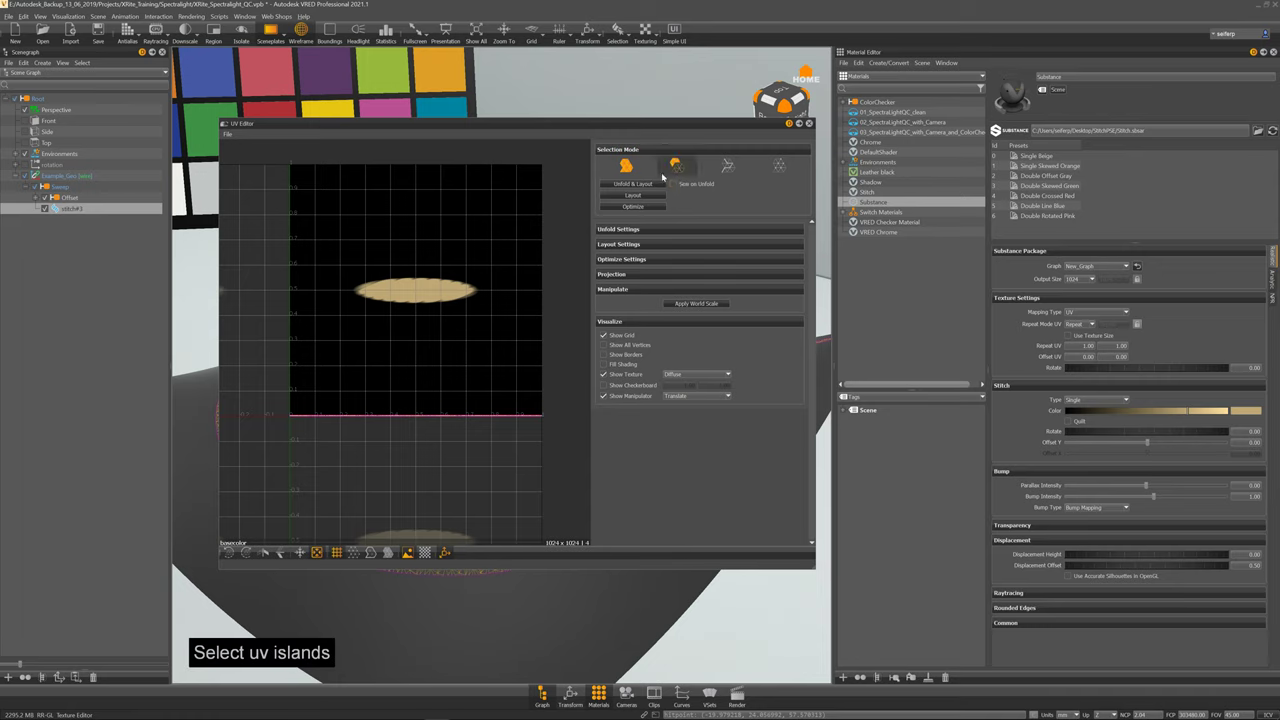
# Step: Select the strip's UV island, scale it up uniformly and move it up onto the centre of the texture tile
pyautogui.click(674, 168)
pyautogui.click(465, 413)
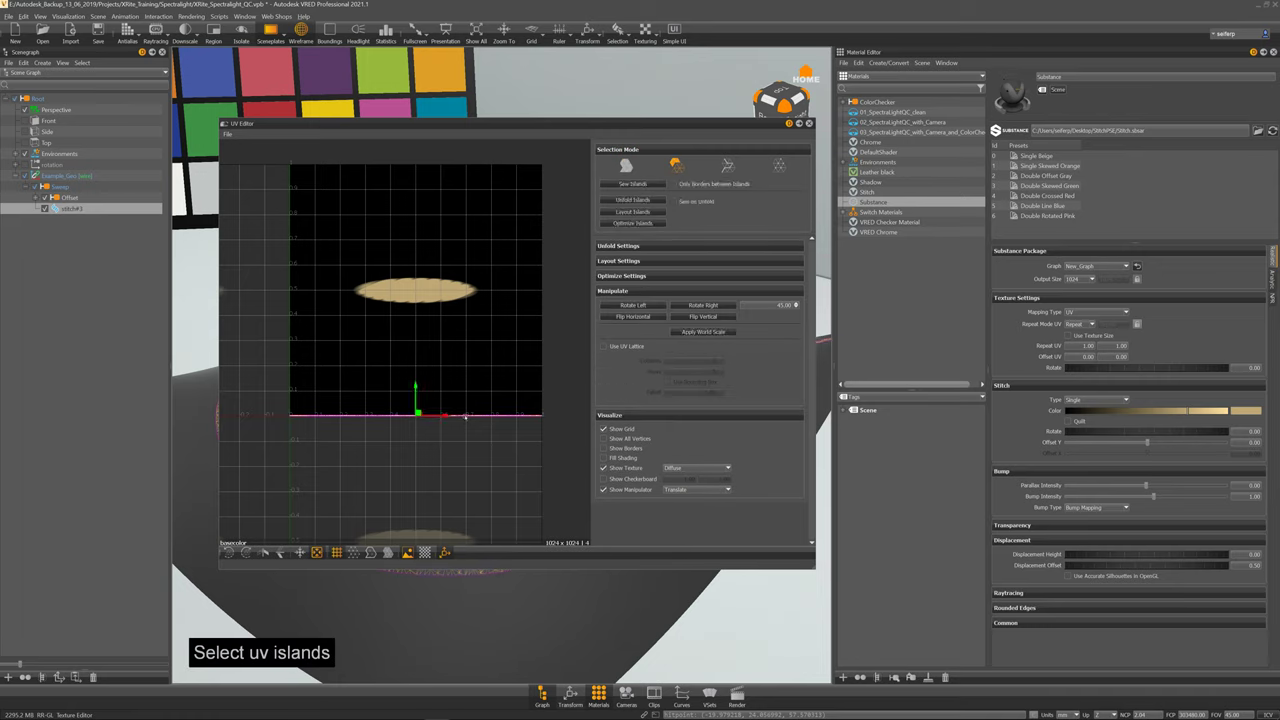
pyautogui.press('r')
pyautogui.moveTo(448, 383); pyautogui.dragTo(598, 243)
pyautogui.moveTo(449, 383); pyautogui.dragTo(531, 297)
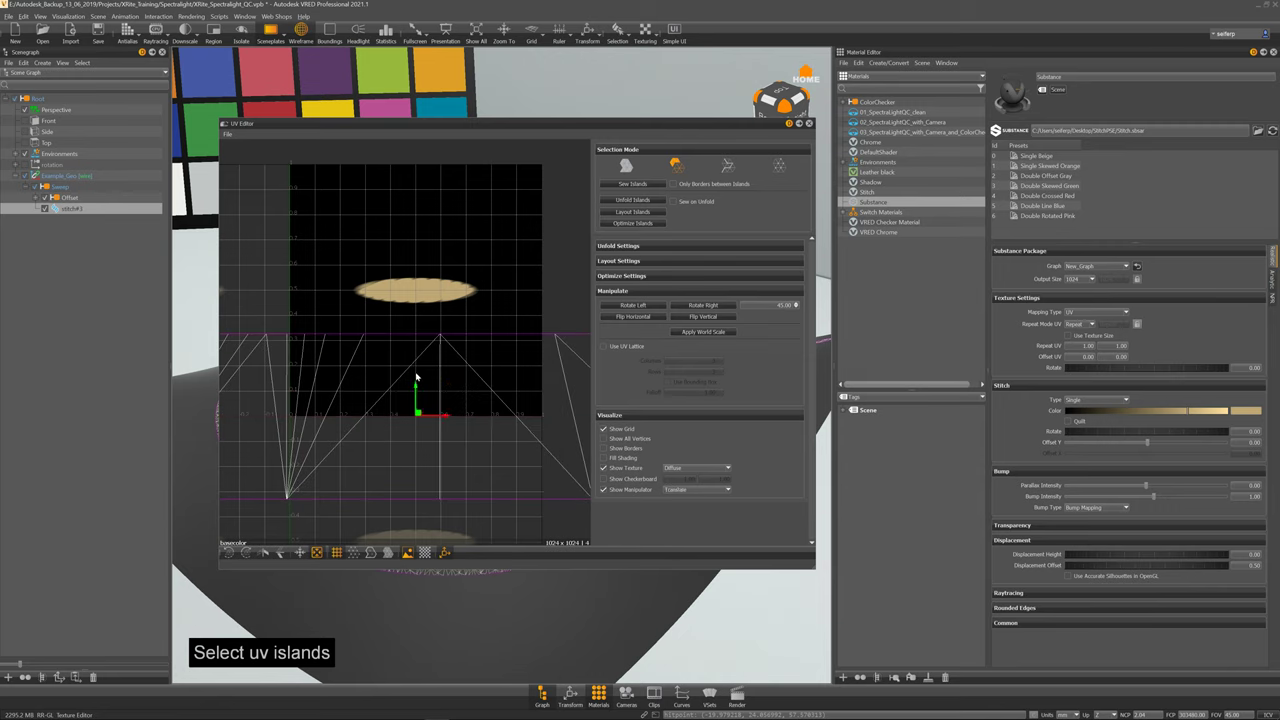
pyautogui.moveTo(414, 385); pyautogui.dragTo(434, 263)
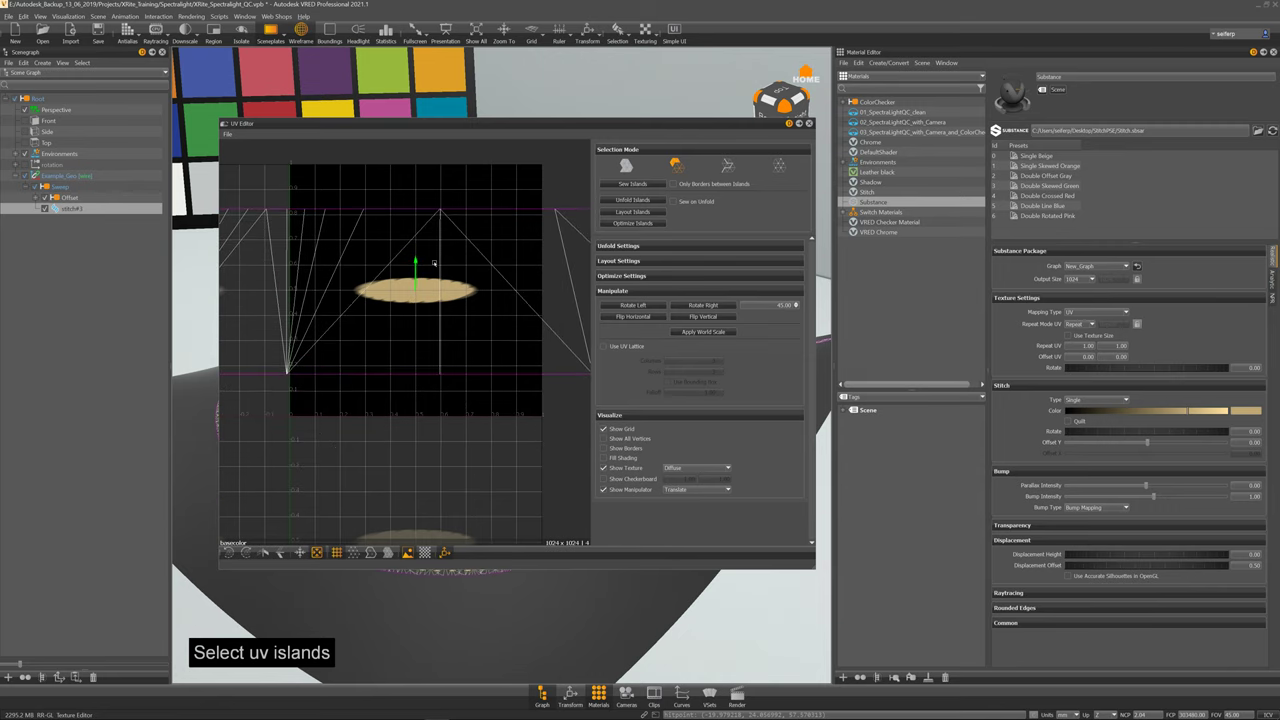
# Step: Enlarge the UV island until its long borders match the texture tile's height, and align it vertically with the tile
pyautogui.press('r')
pyautogui.moveTo(448, 258)
pyautogui.mouseDown()
pyautogui.moveTo(464, 243)
pyautogui.moveTo(462, 255)
pyautogui.mouseUp()
pyautogui.press('w')
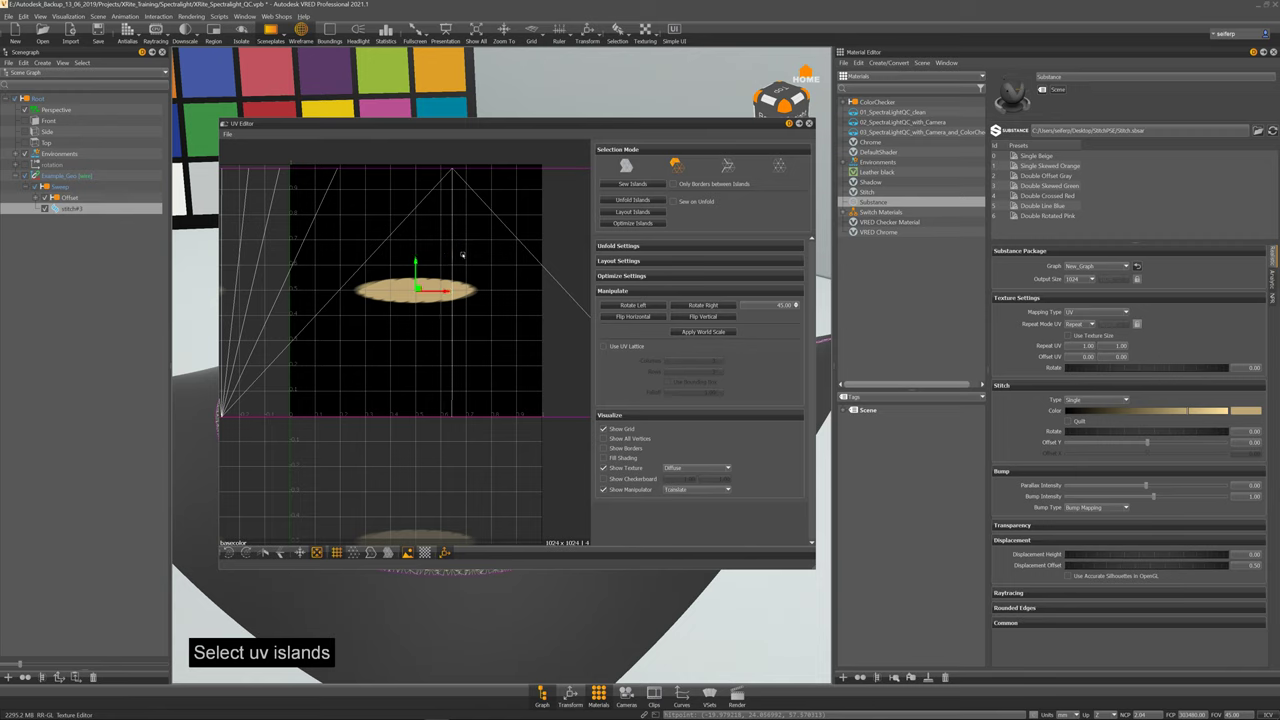
pyautogui.moveTo(415, 262); pyautogui.dragTo(415, 258)
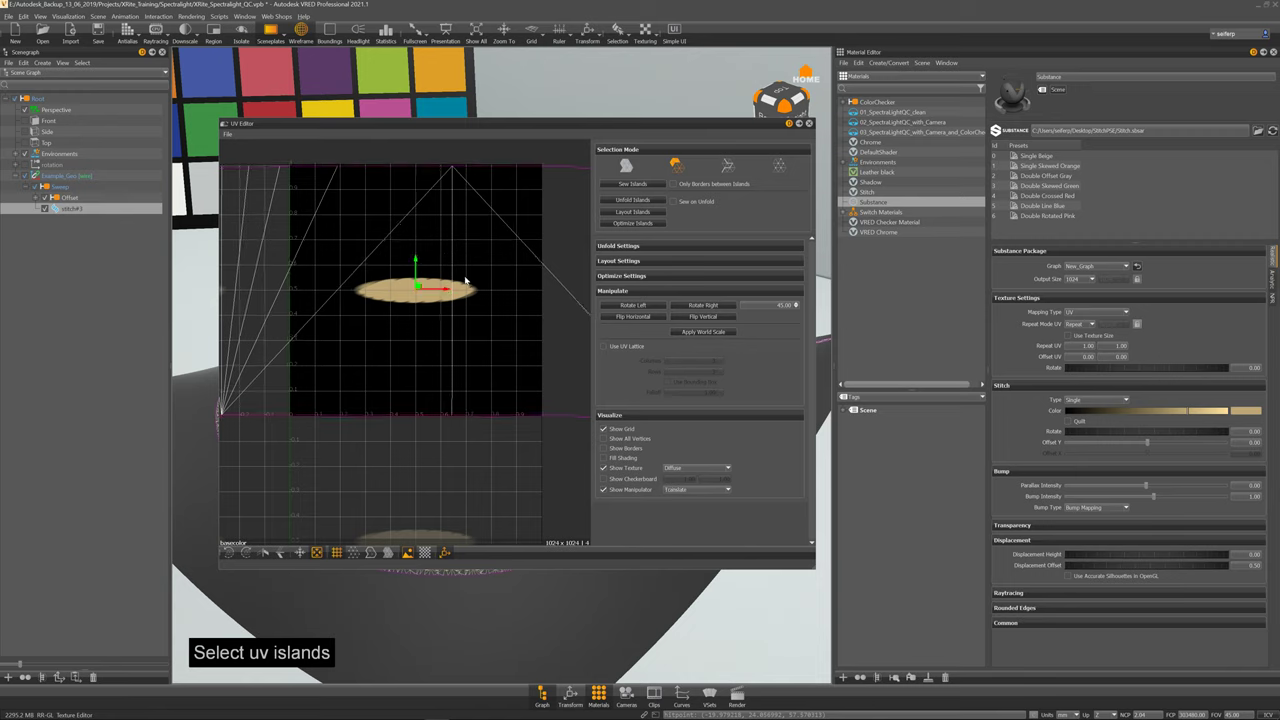
# Step: Check the UV layout against the bump and displacement textures, and return the display to the diffuse texture
pyautogui.click(693, 470)
pyautogui.click(711, 497)
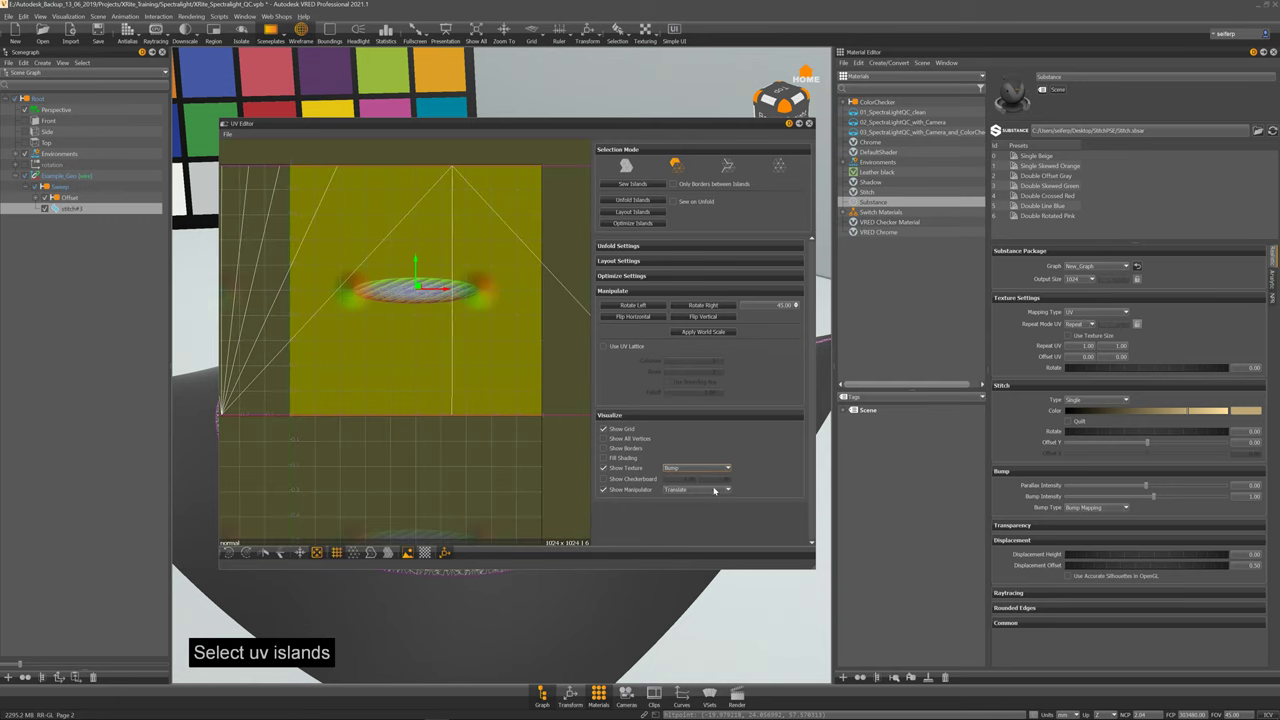
pyautogui.click(694, 468)
pyautogui.click(716, 511)
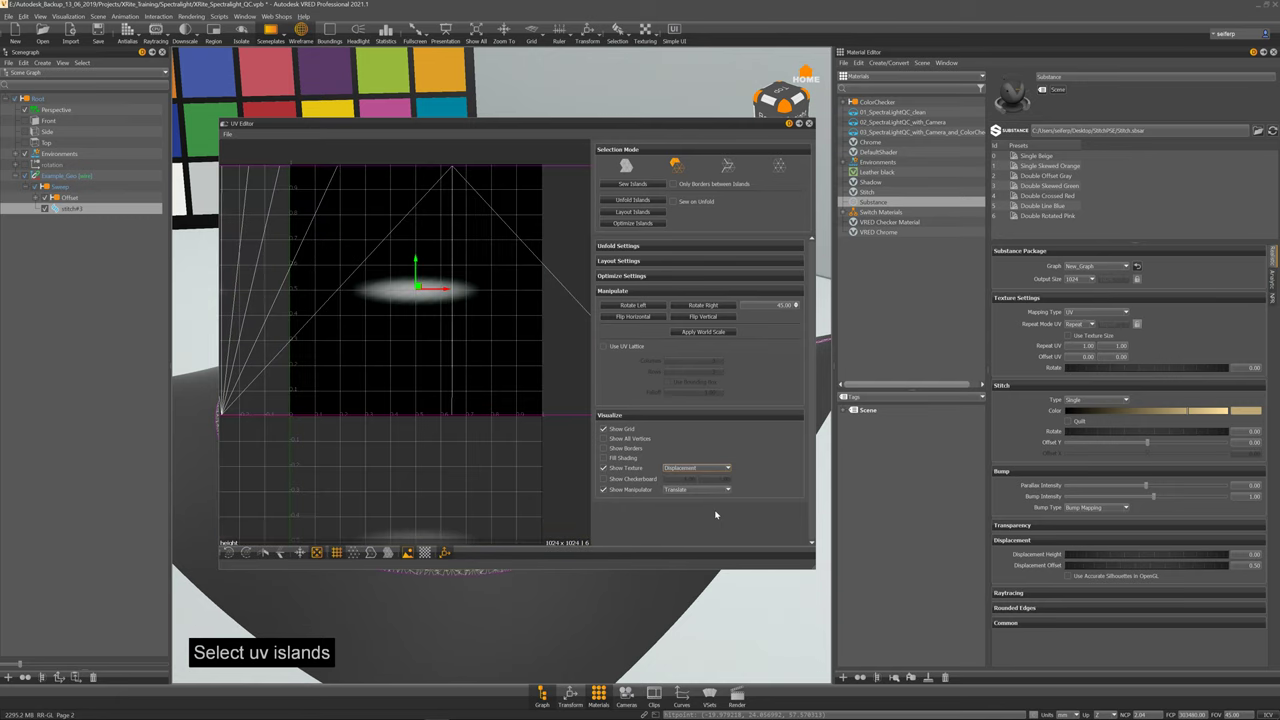
pyautogui.click(712, 468)
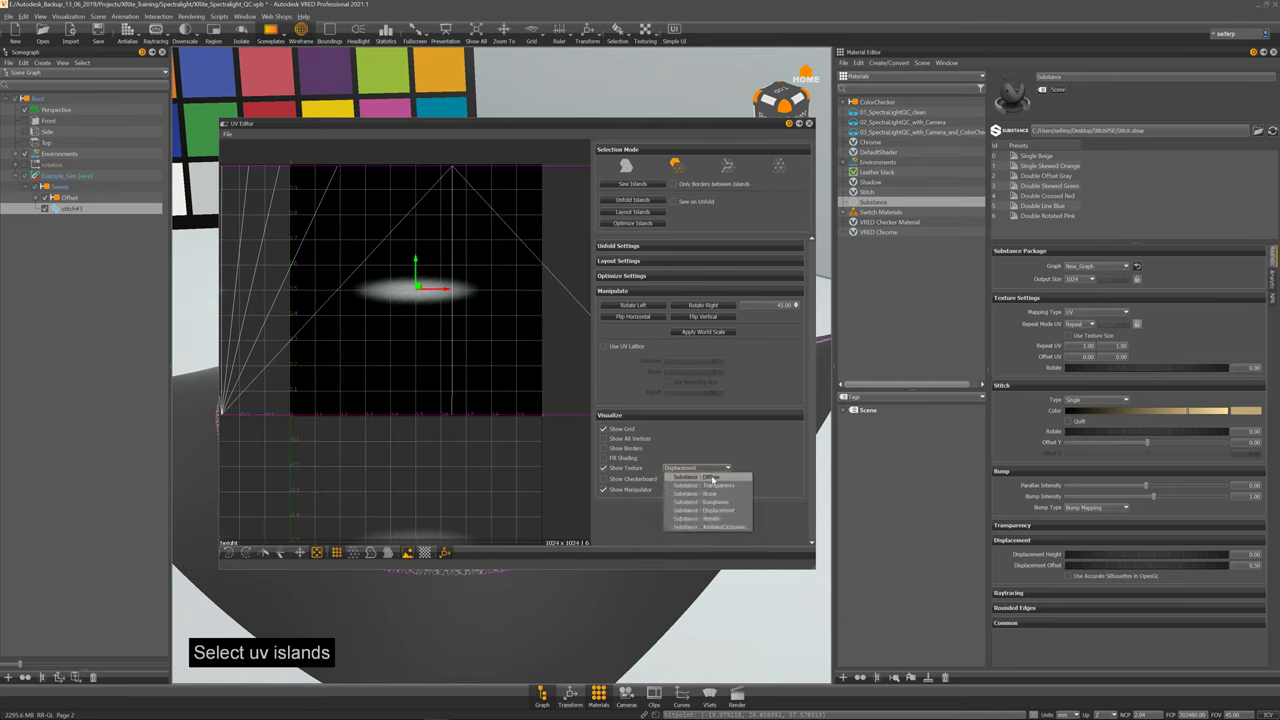
pyautogui.click(712, 477)
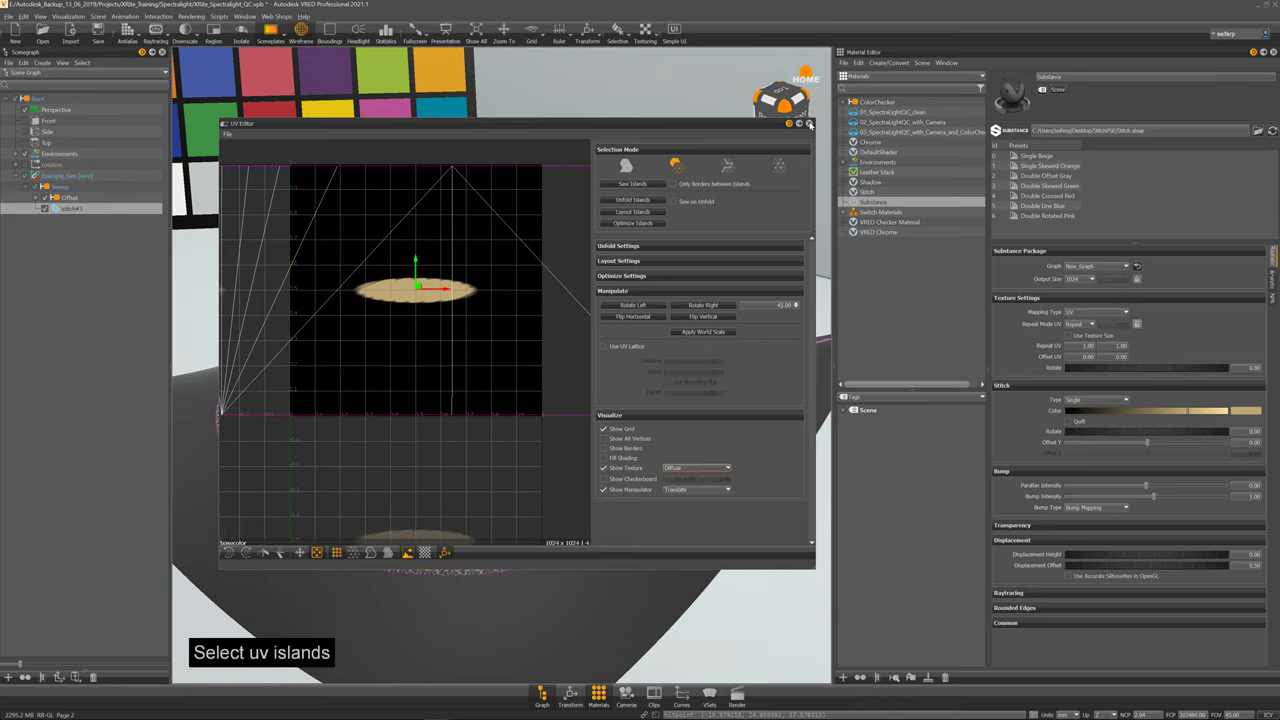
# Step: Close the UV Editor and inspect the stitches close up along the seam
pyautogui.click(810, 124)
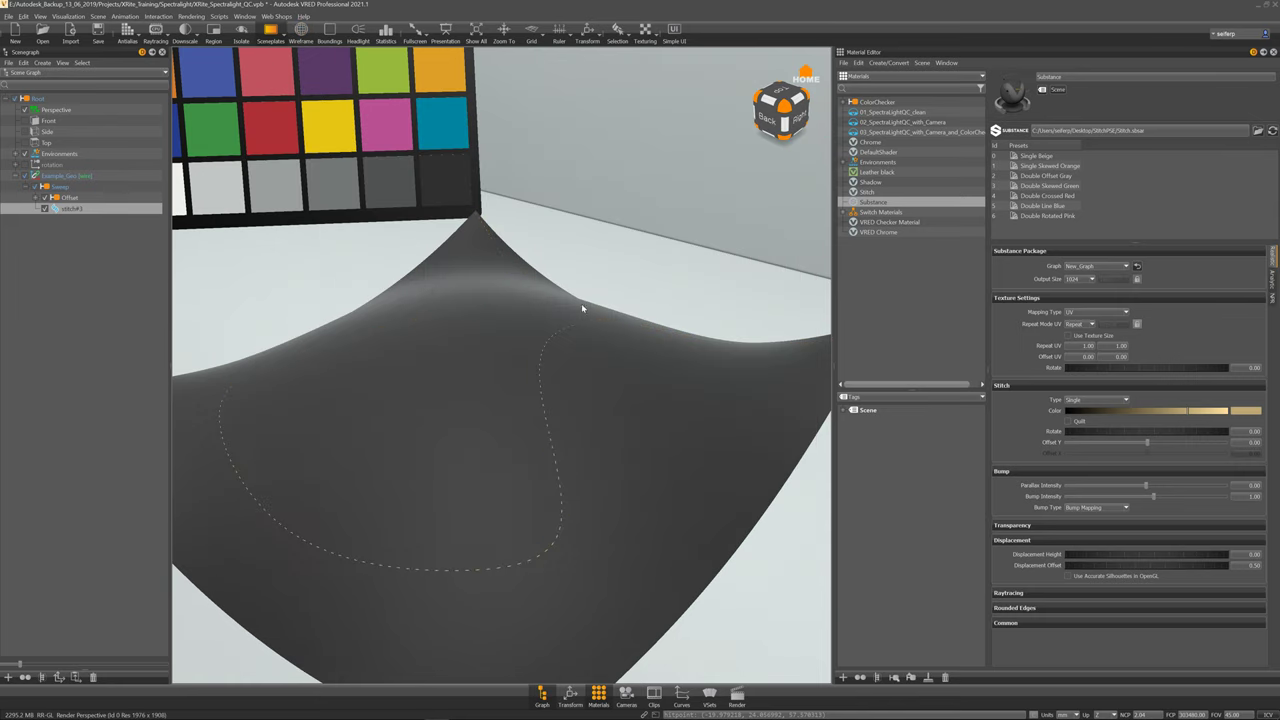
pyautogui.moveTo(609, 367); pyautogui.dragTo(657, 454, button='right')
pyautogui.moveTo(648, 402); pyautogui.dragTo(350, 330, button='middle')
pyautogui.scroll(5, 547, 352)
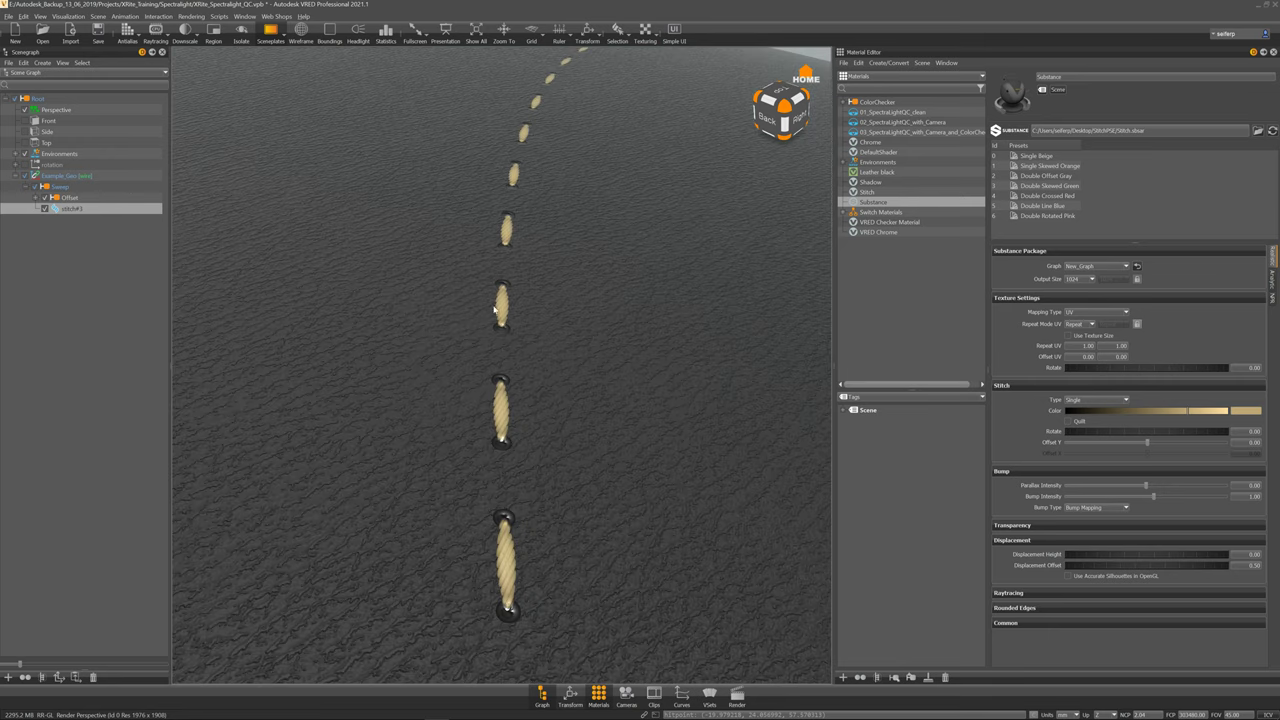
pyautogui.moveTo(500, 312); pyautogui.dragTo(825, 471)
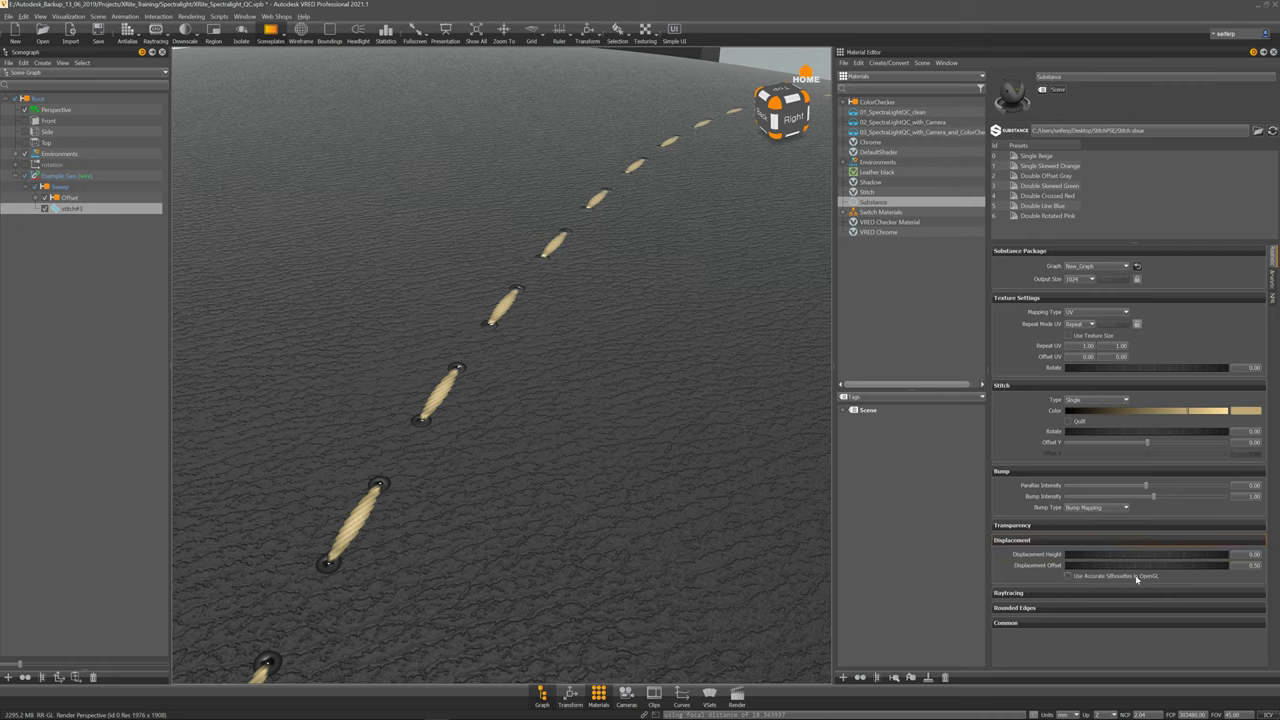
# Step: Give the stitches a displacement height, set the displacement offset to 0 and enable accurate silhouettes in OpenGL
pyautogui.click(1253, 554)
pyautogui.press('Return')
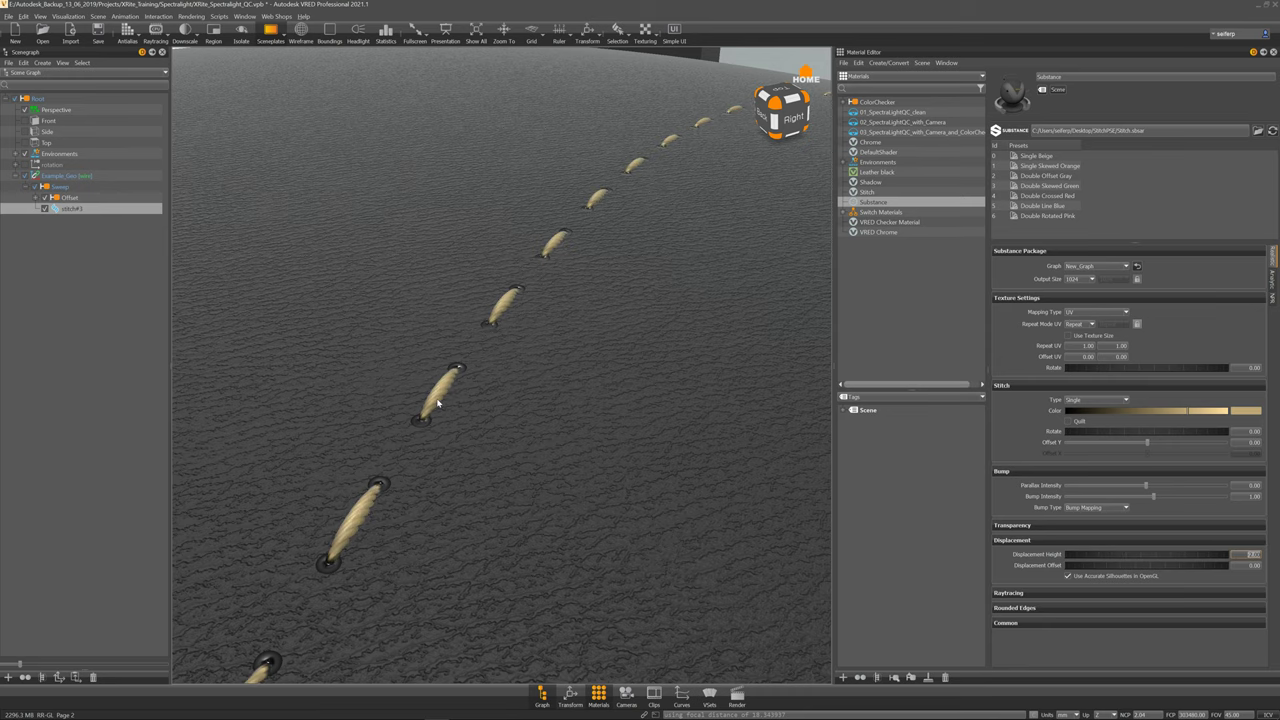
pyautogui.moveTo(374, 477); pyautogui.dragTo(820, 425)
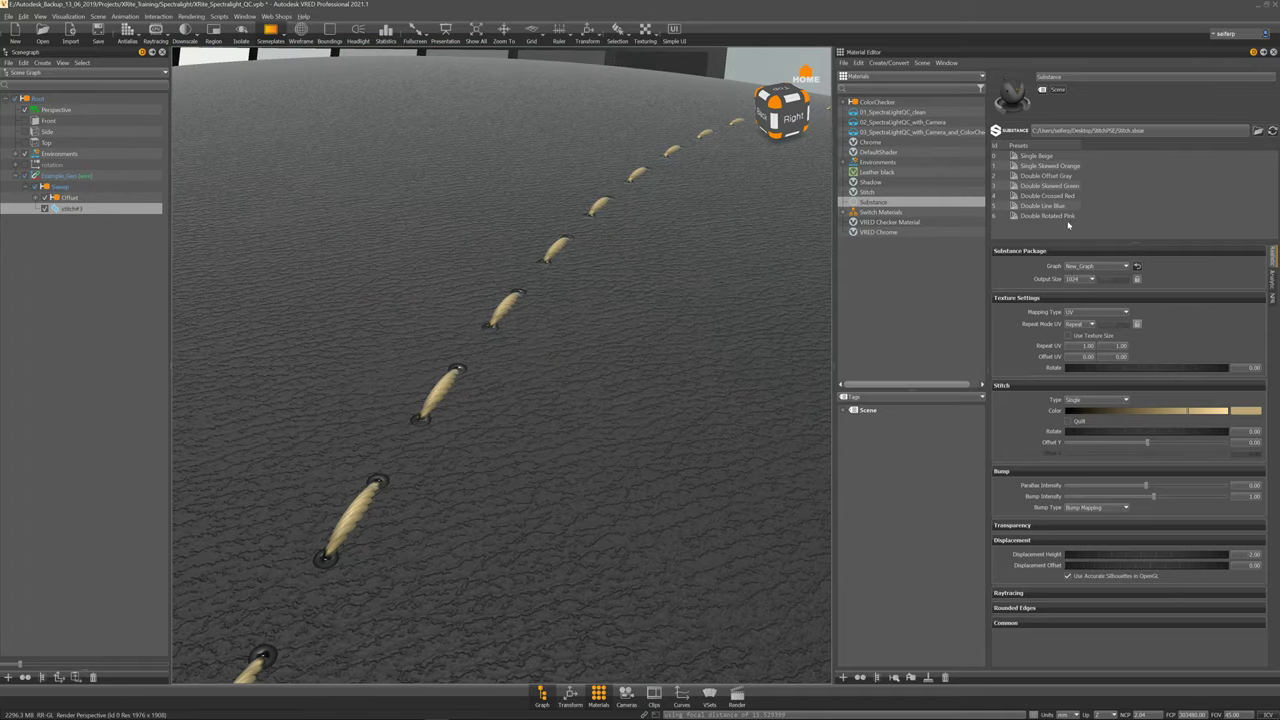
# Step: Try the stitch presets in order on the seam, from Single Beige through Double Line Blue
pyautogui.click(1046, 157)
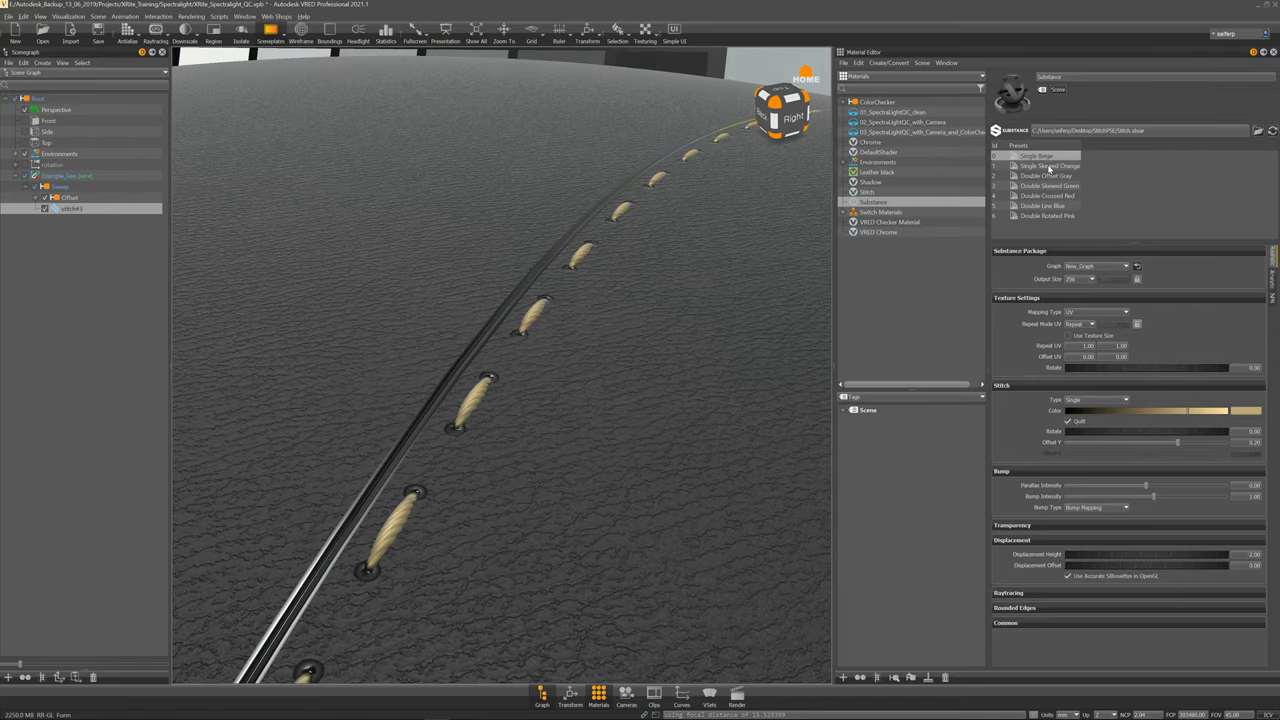
pyautogui.click(1048, 166)
pyautogui.click(1052, 176)
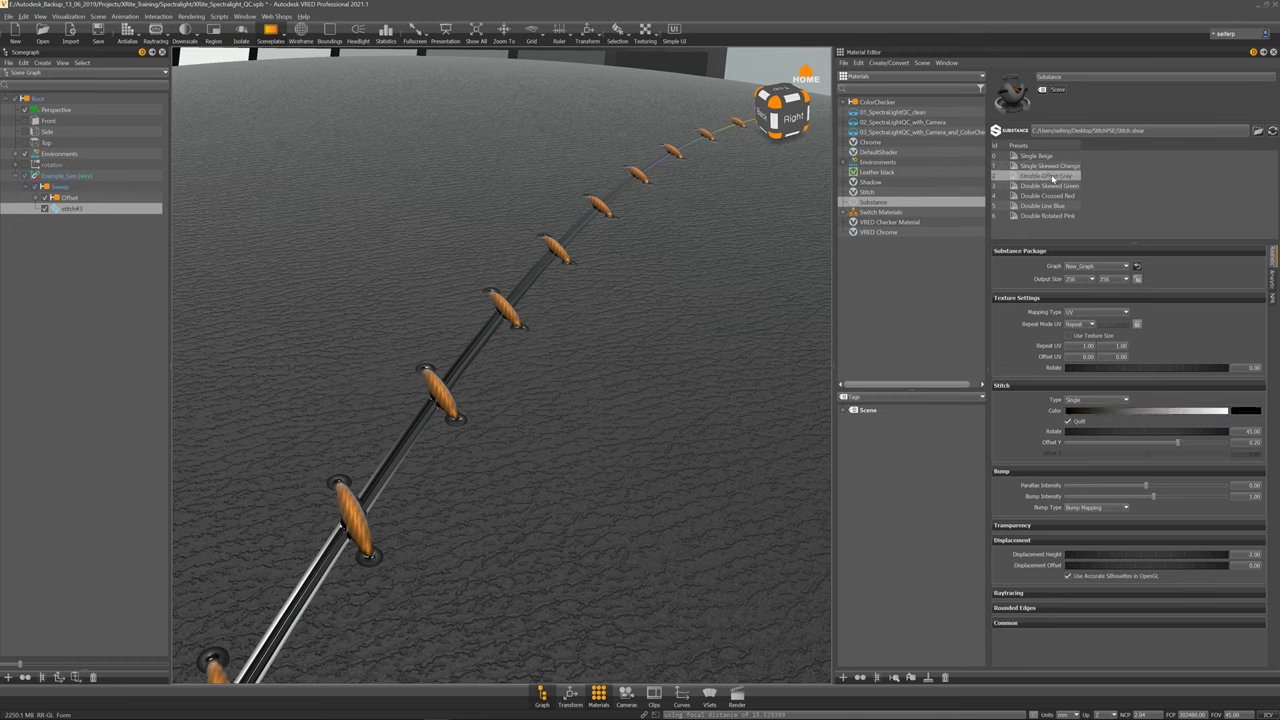
pyautogui.click(1052, 186)
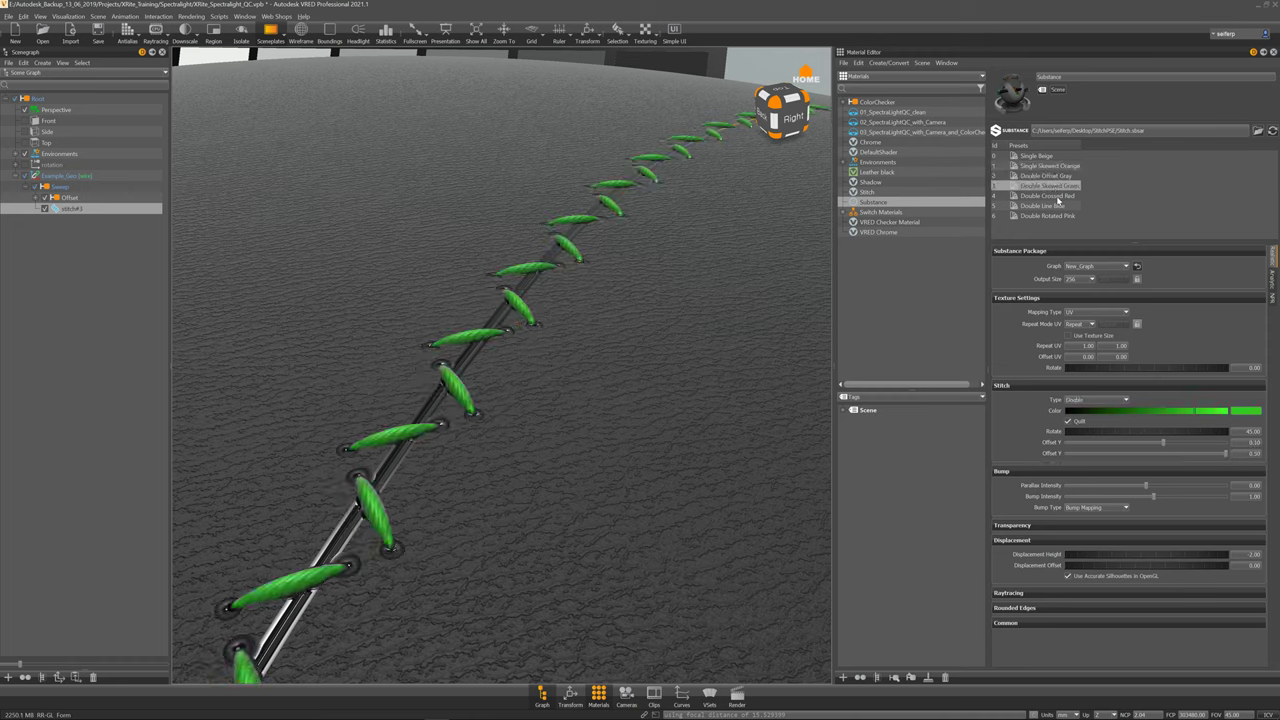
pyautogui.click(1057, 197)
pyautogui.click(1057, 207)
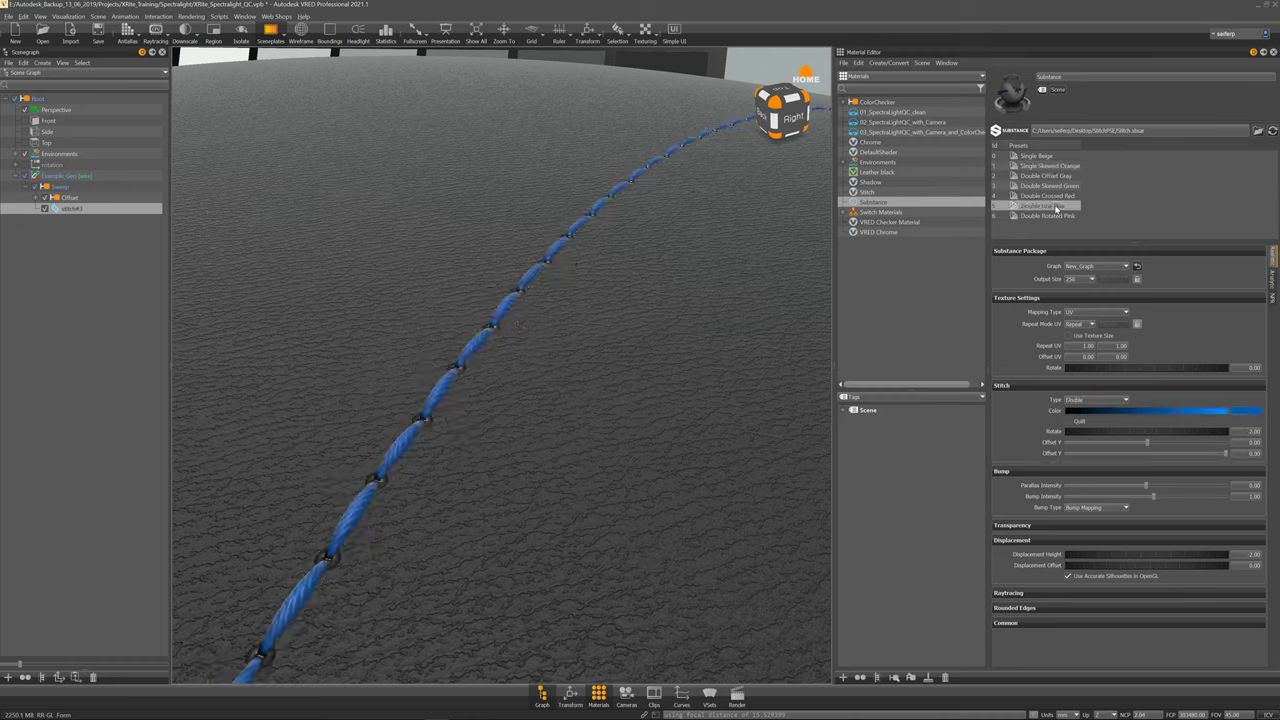
# Step: Apply the Double Rotated Pink preset to the Substance material and turn off its Quilt option
pyautogui.click(1059, 216)
pyautogui.moveTo(699, 305); pyautogui.dragTo(637, 380)
pyautogui.scroll(-2, 650, 385)
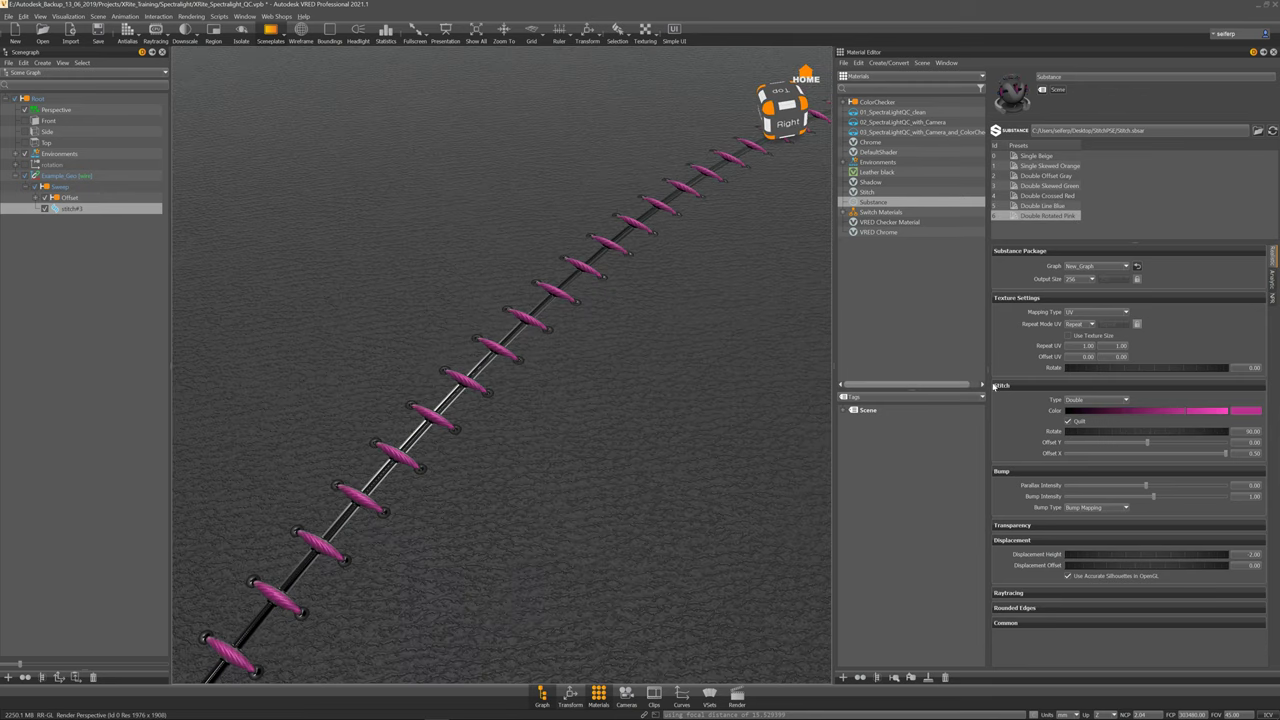
pyautogui.click(1069, 421)
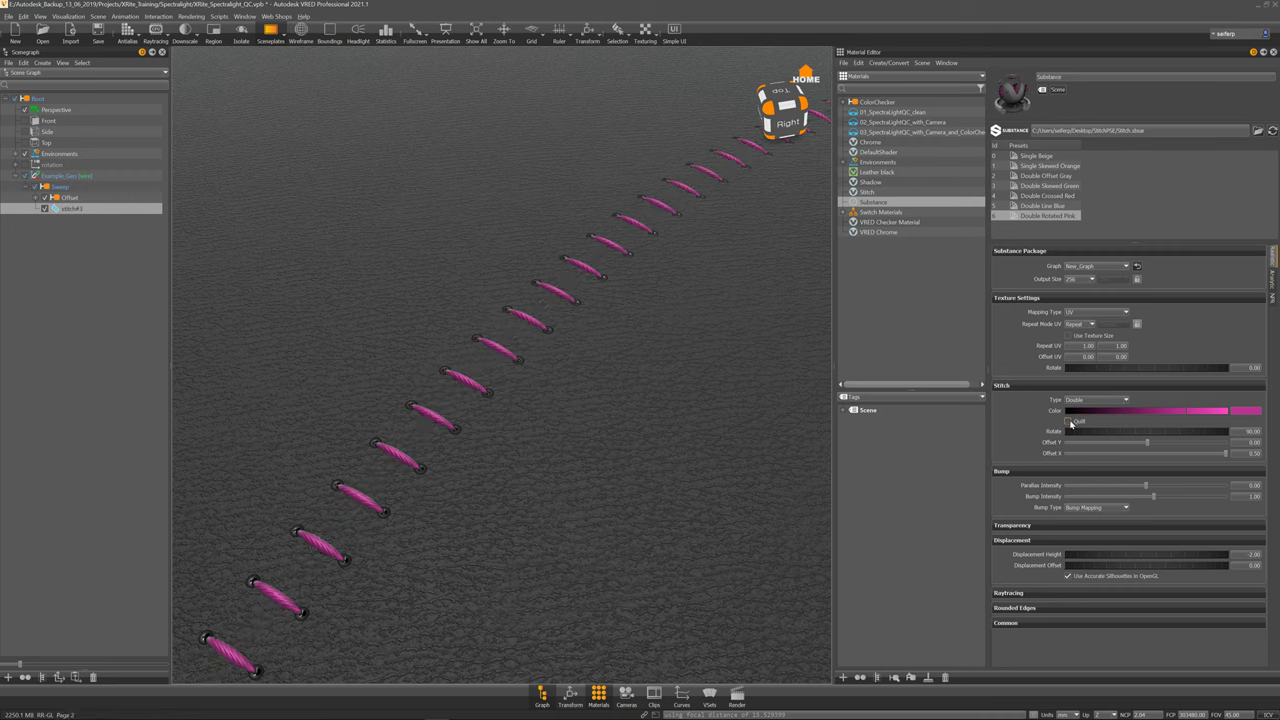
# Step: Set the stitch type to Single, rotate the stitches further and raise Offset Y slightly
pyautogui.click(1091, 401)
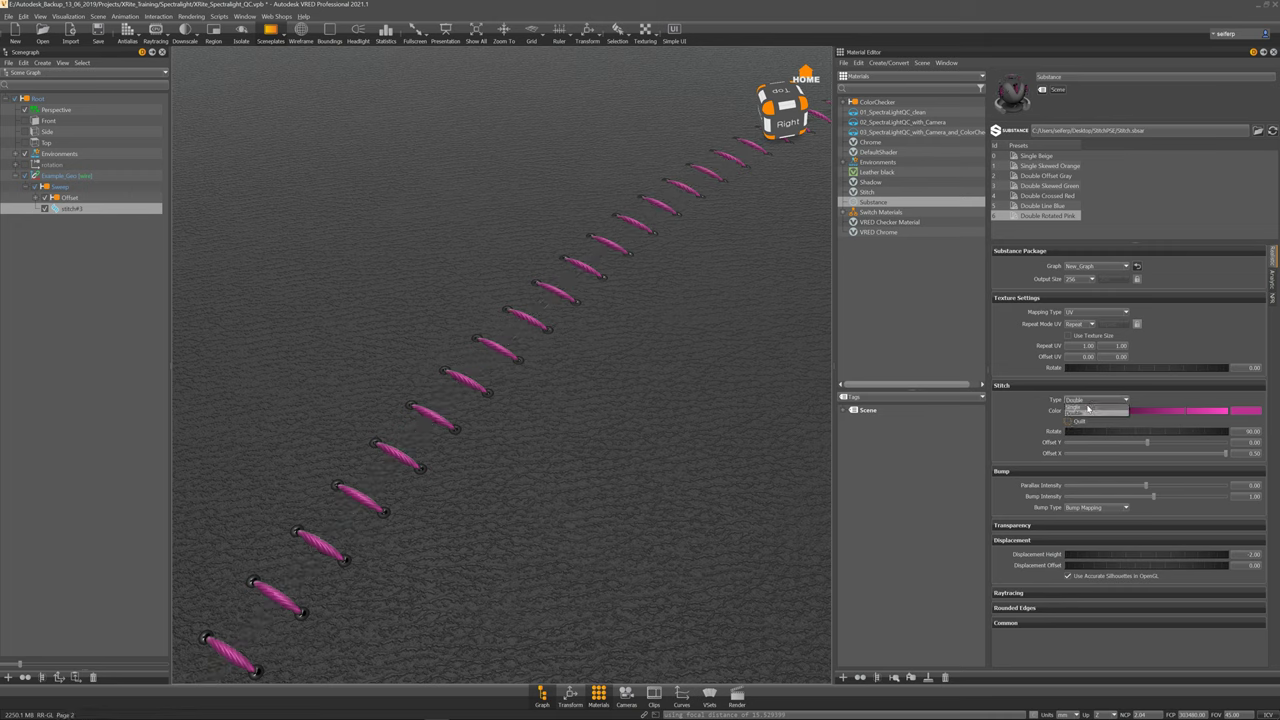
pyautogui.click(1088, 409)
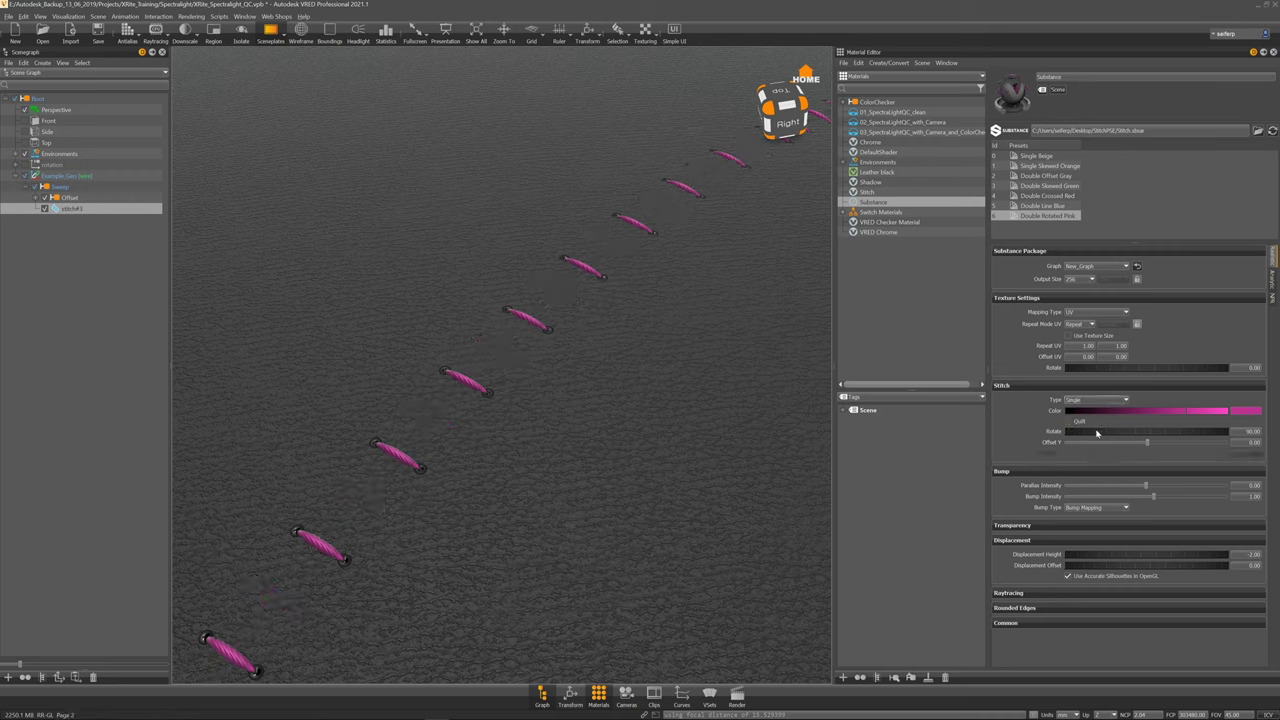
pyautogui.moveTo(1098, 432); pyautogui.dragTo(1155, 443)
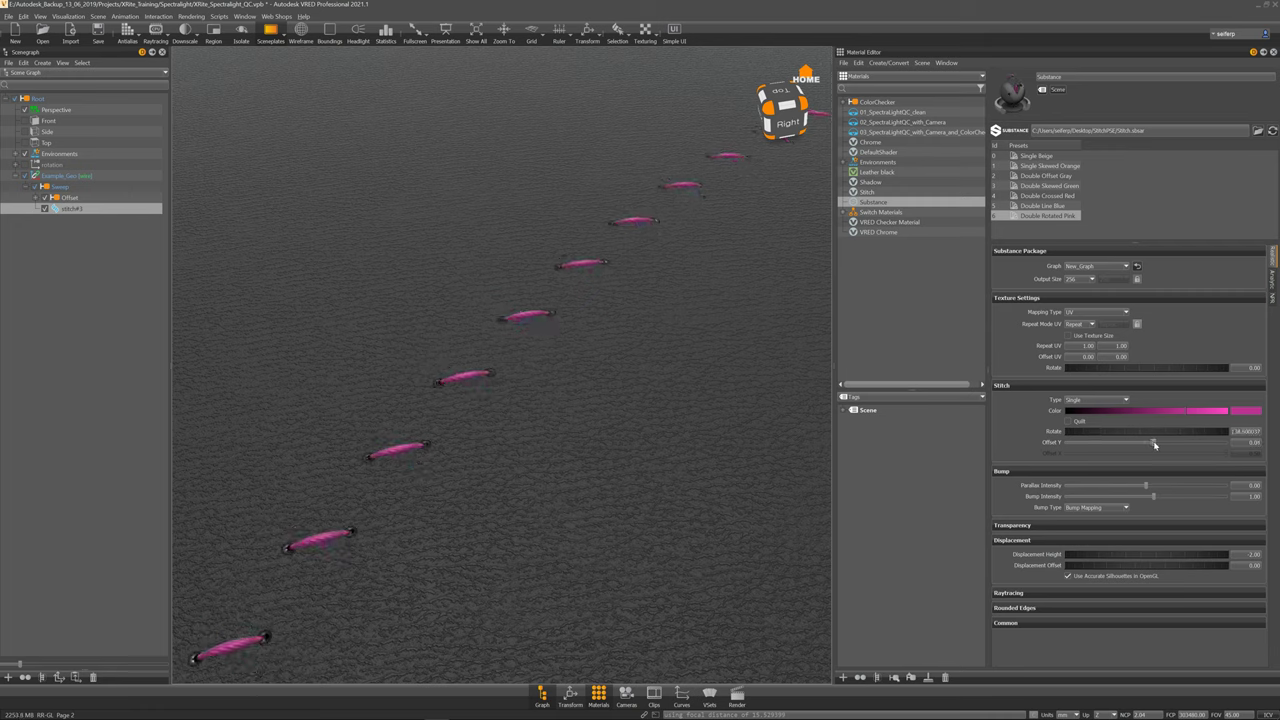
# Step: Set the stitch type to Double and lower Offset X to about 0 so the paired stitches cross
pyautogui.click(1090, 401)
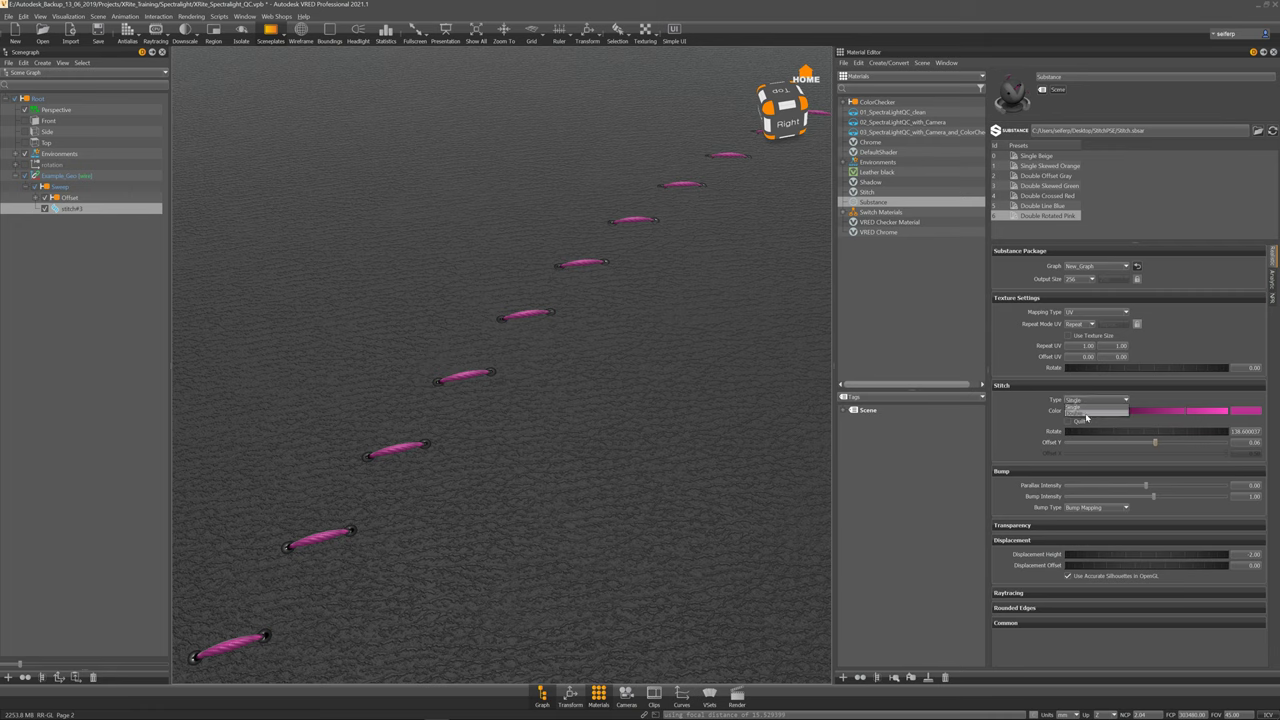
pyautogui.click(1086, 419)
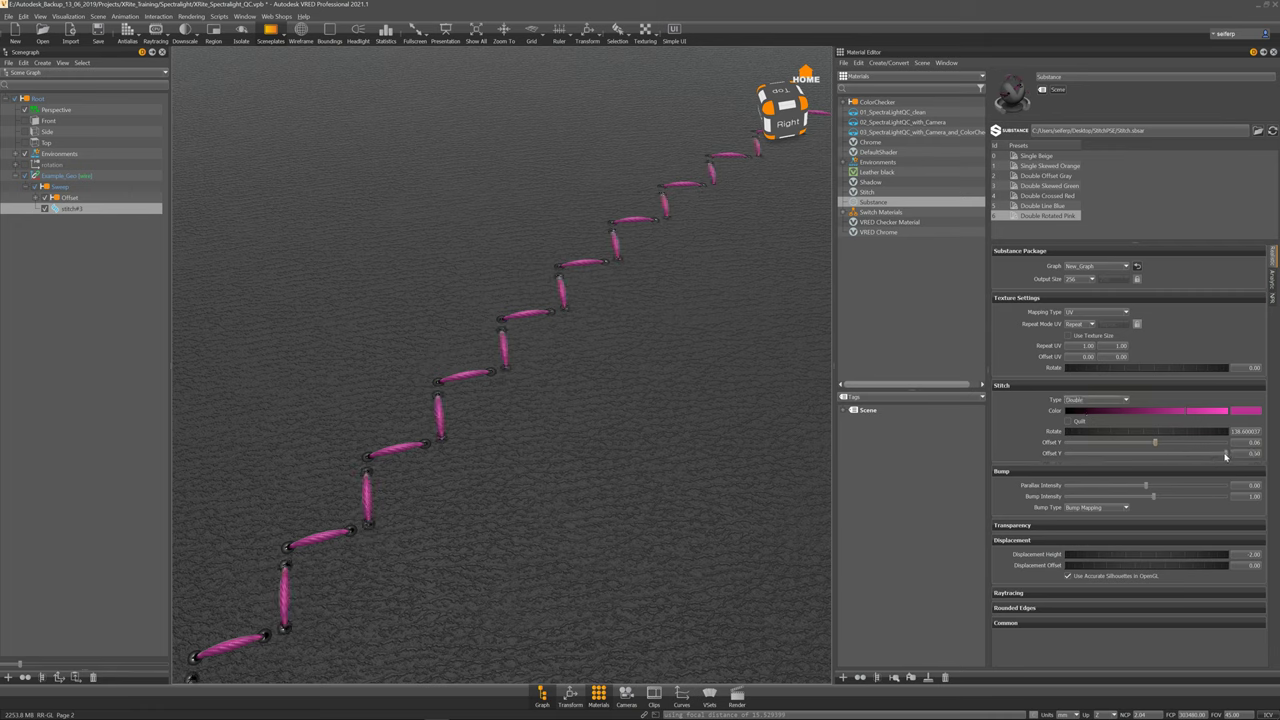
pyautogui.moveTo(1226, 454); pyautogui.dragTo(1147, 488)
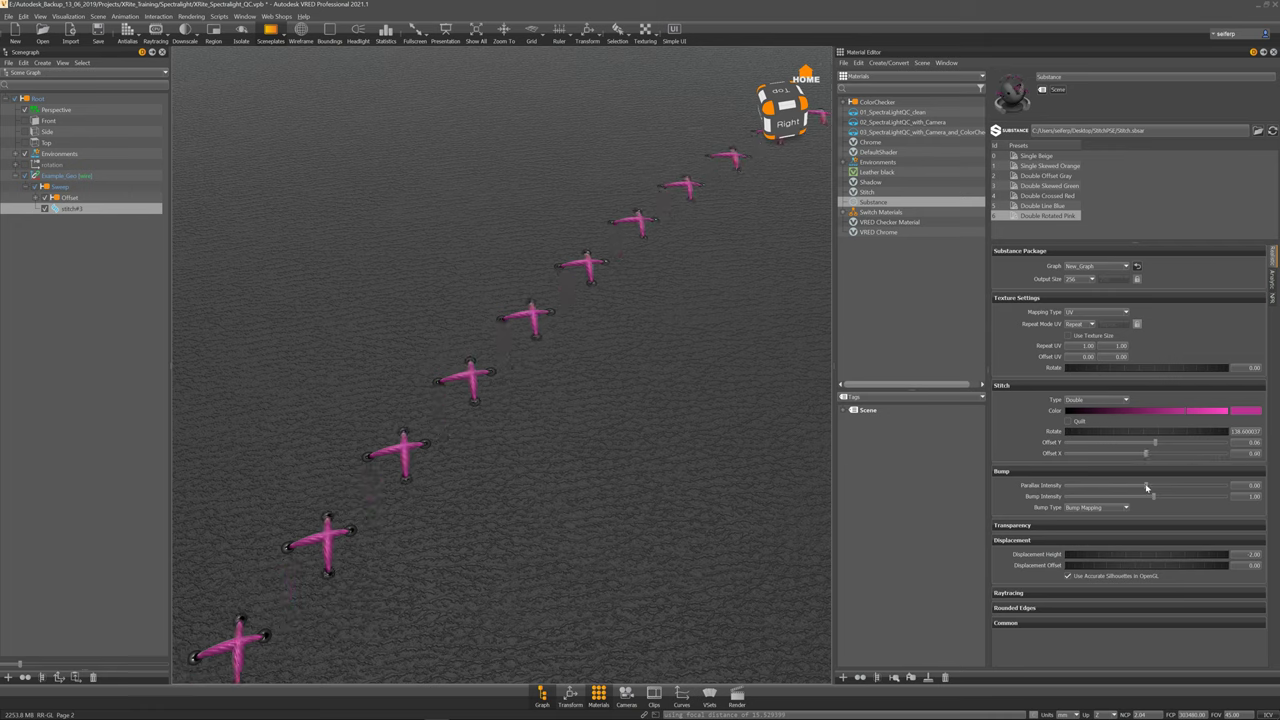
# Step: Change the stitch color to a medium blue and turn on the Quilt option
pyautogui.click(1246, 412)
pyautogui.moveTo(612, 449); pyautogui.dragTo(595, 450)
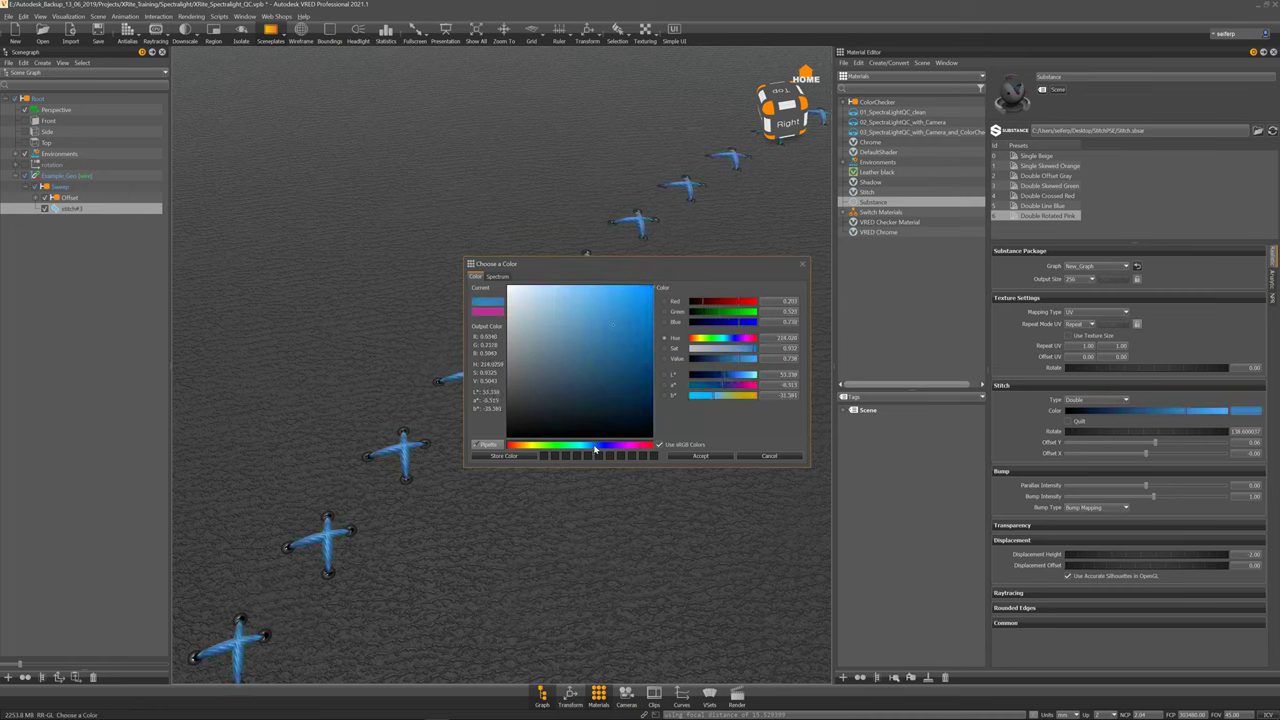
pyautogui.click(700, 456)
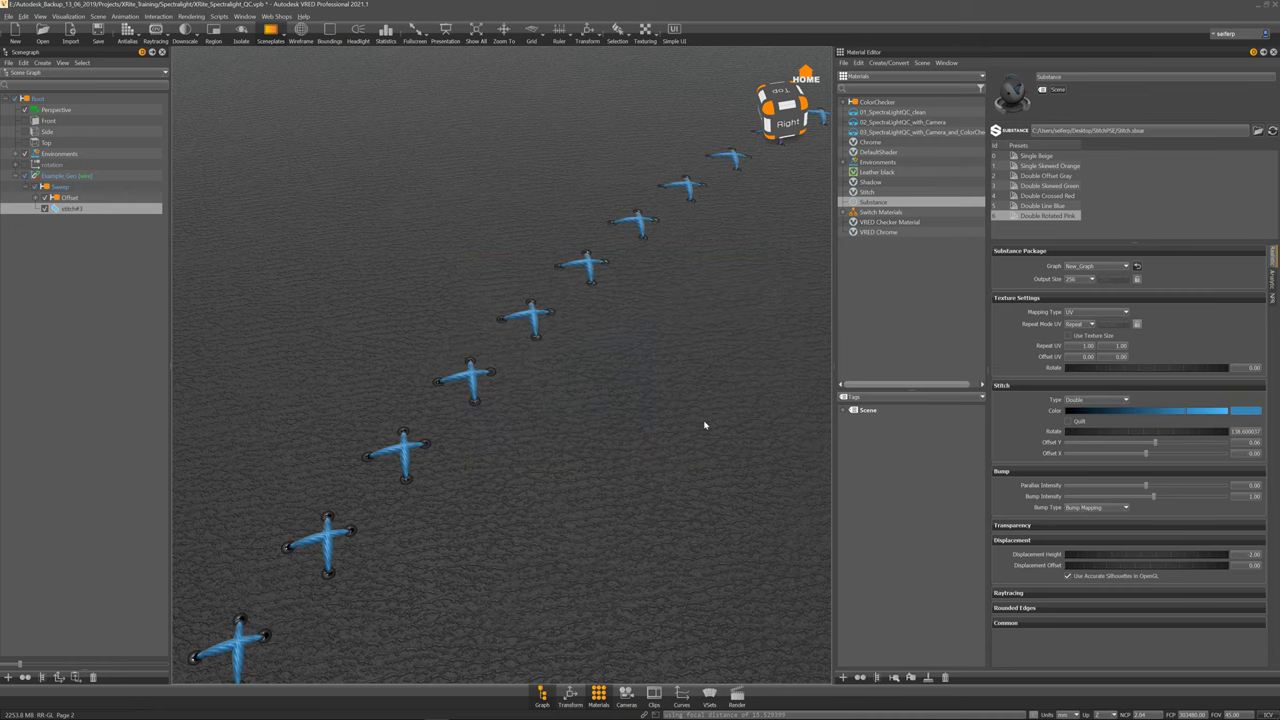
pyautogui.click(1067, 423)
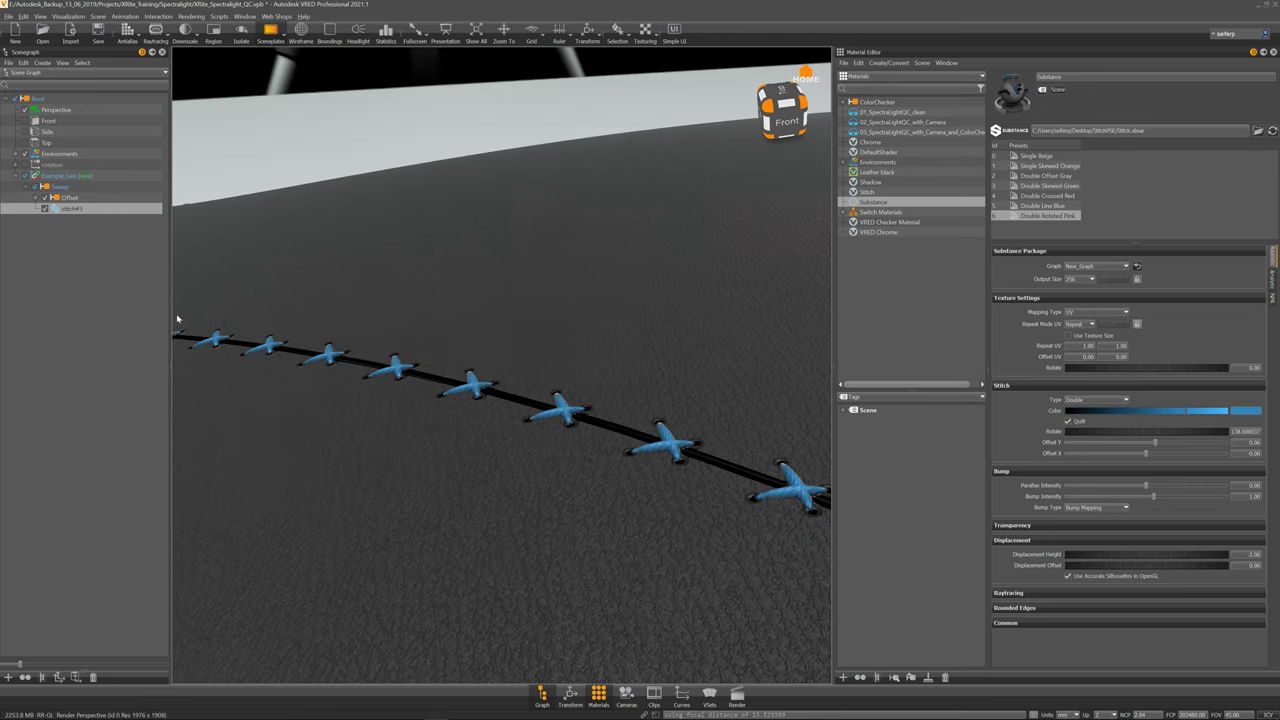